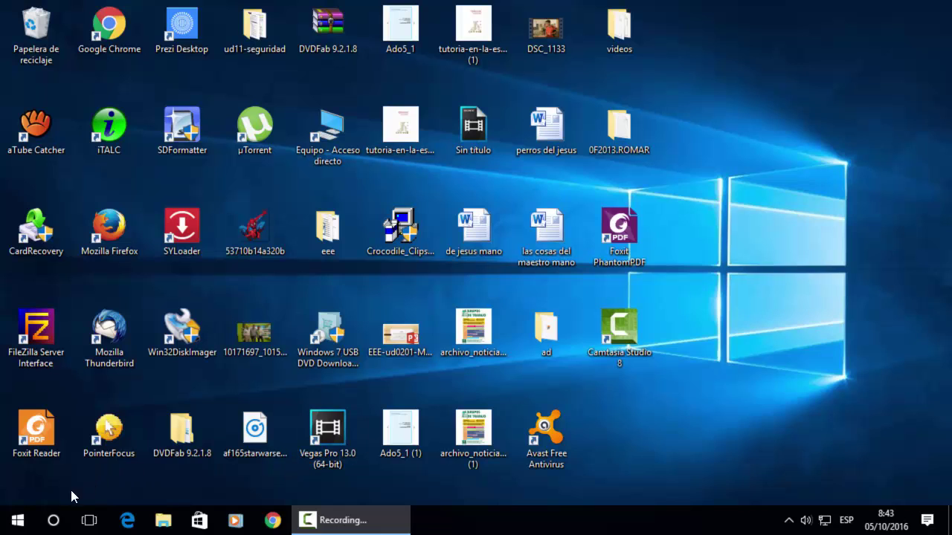
- Launch Excel 2013, accept the default-program prompt and its notice, and create a blank workbook in a maximized window
left_click(20, 520)
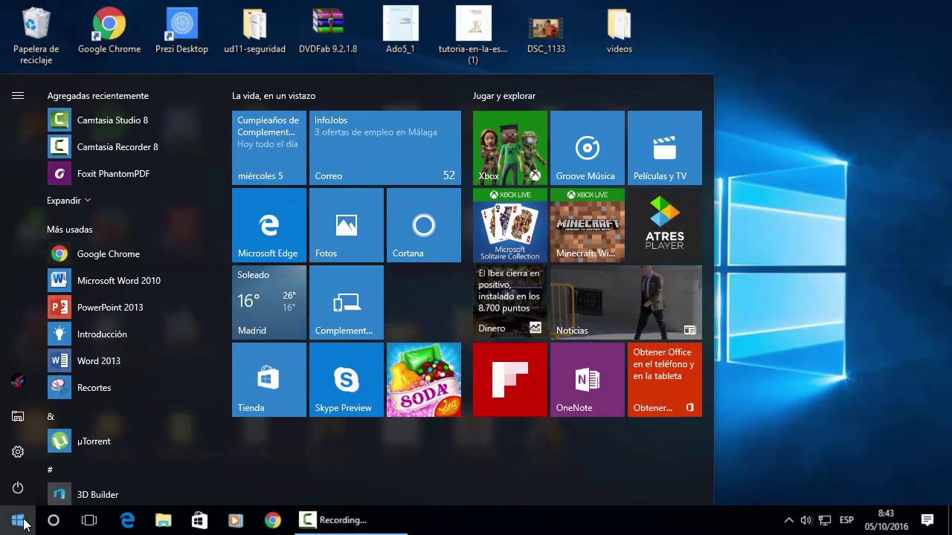
type("excel")
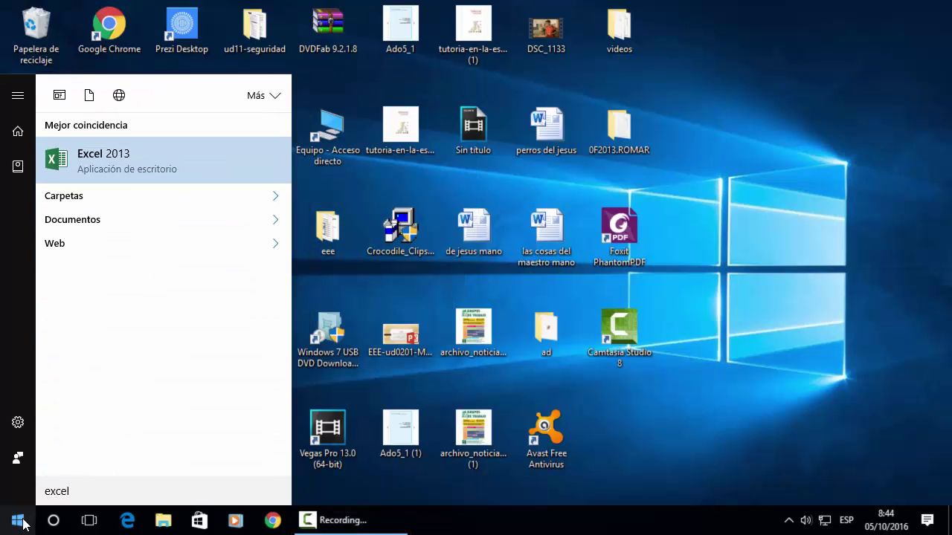
left_click(129, 153)
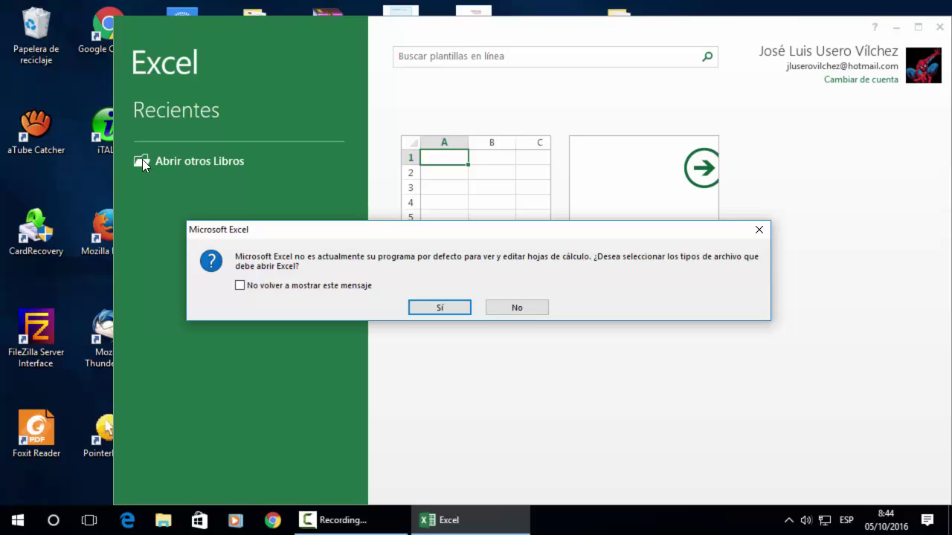
left_click(435, 310)
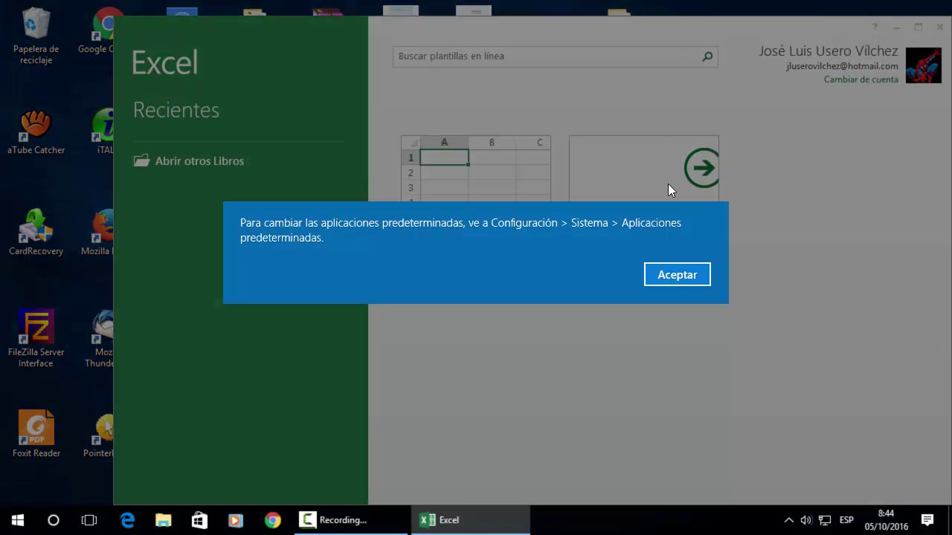
left_click(670, 279)
double_click(685, 30)
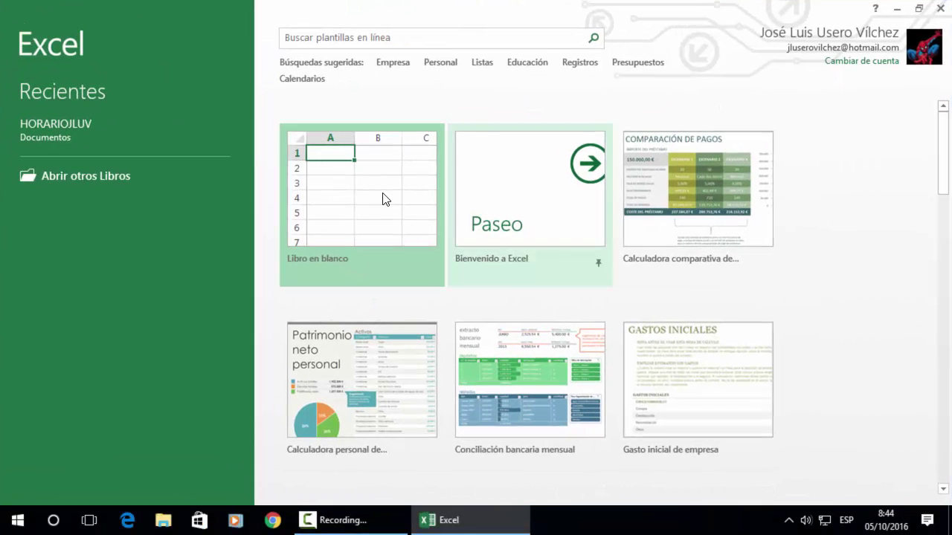
left_click(379, 214)
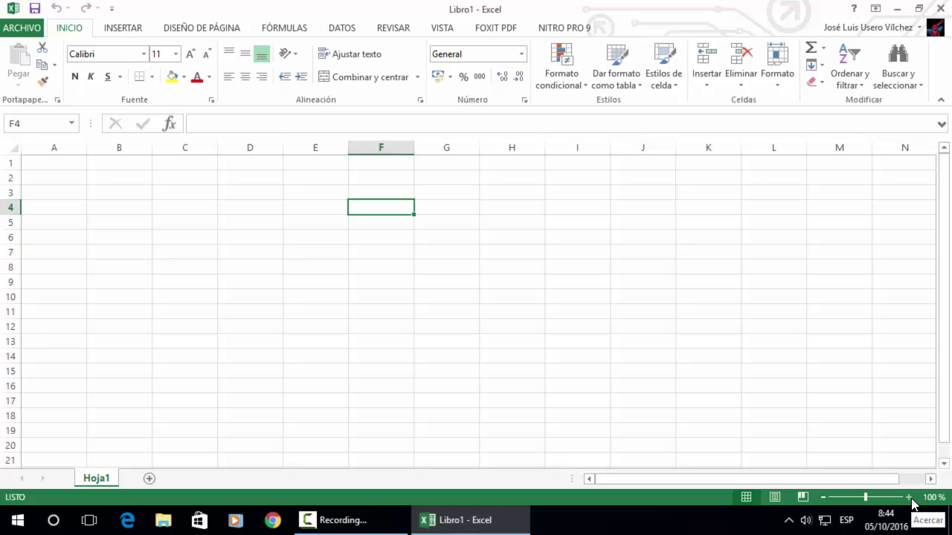
- Enter the column headers 1CIFRA in cell A1 and 2CIFRA in cell B1
left_click(908, 497)
left_click(908, 498)
left_click(908, 497)
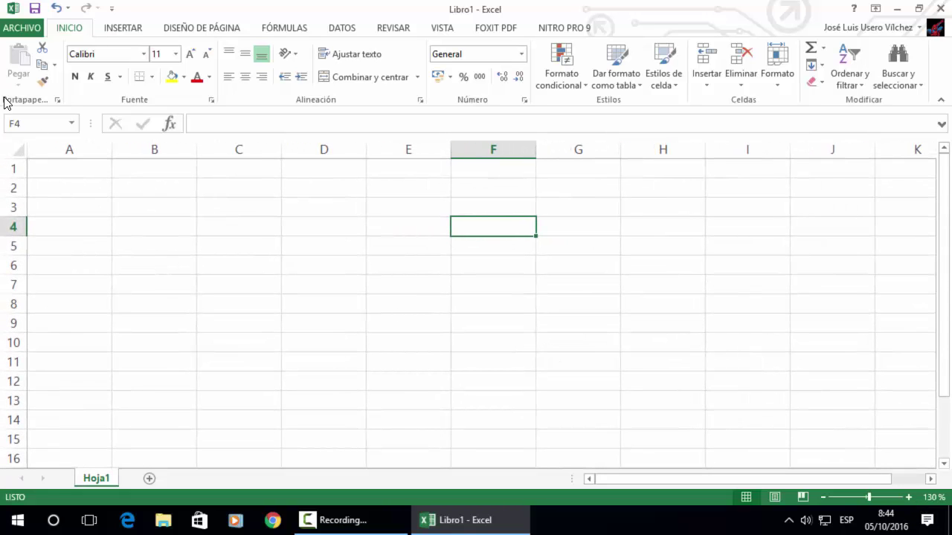
left_click(75, 181)
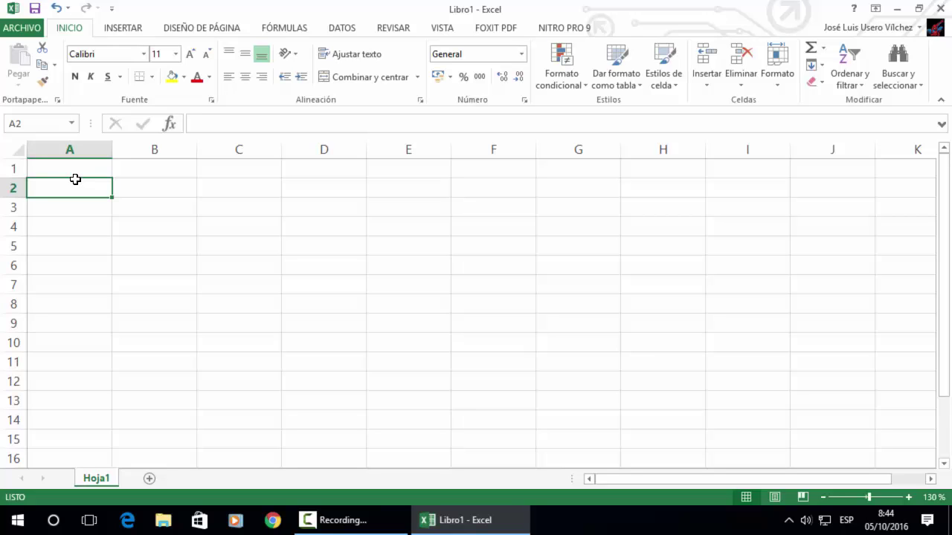
key("Up")
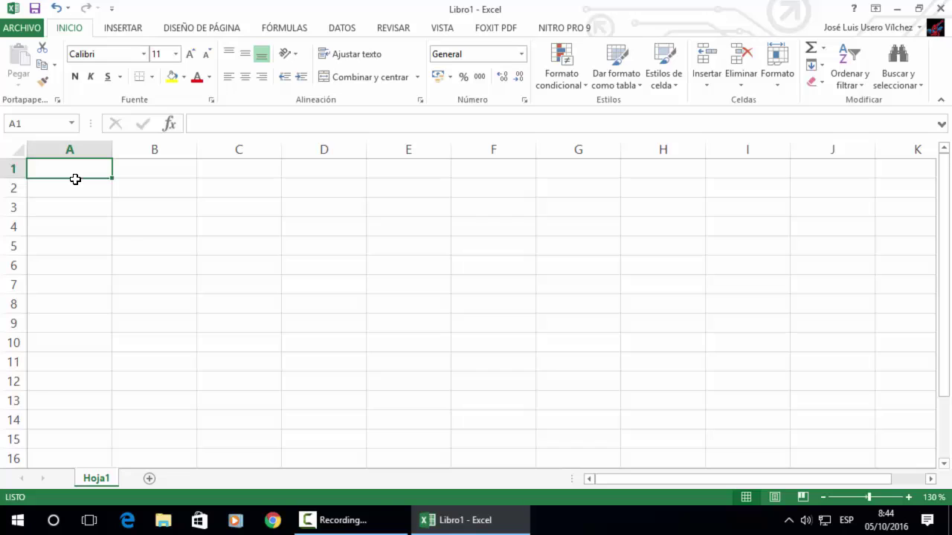
type("1ci")
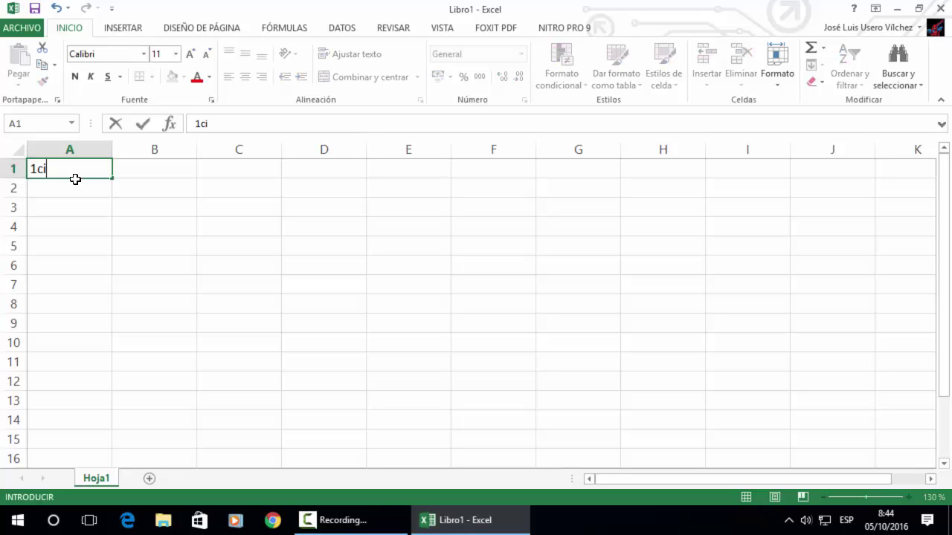
key("BackSpace")
type("CIFRA")
key("Tab")
type("2")
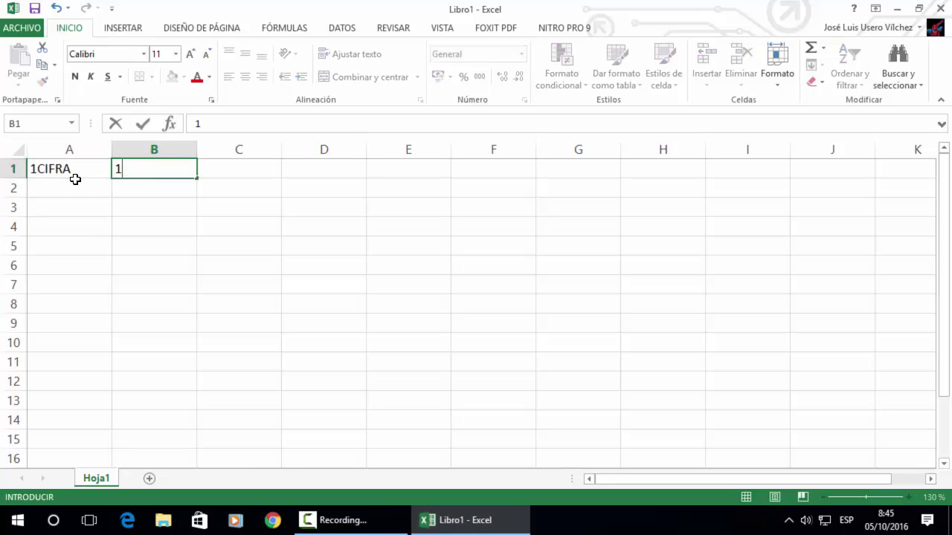
type("CIFRA")
key("Tab")
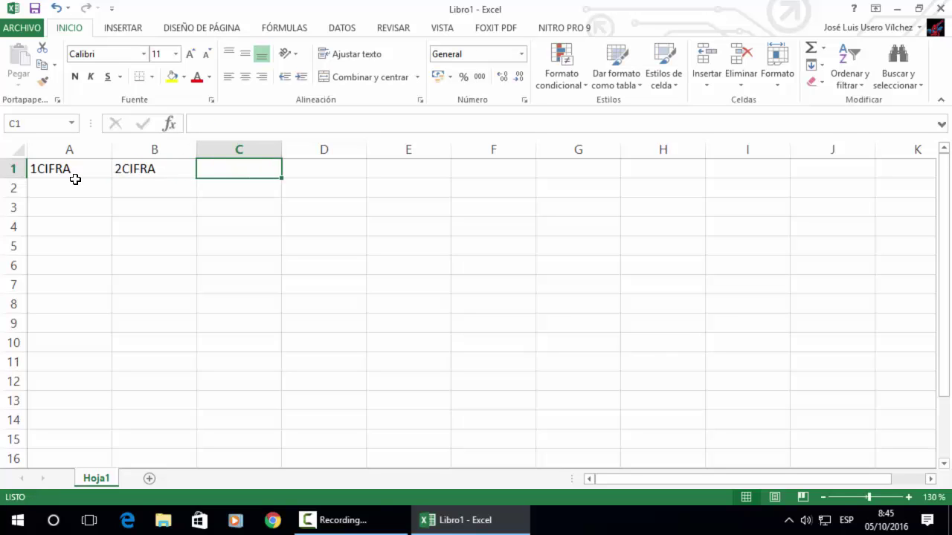
- Add the column headers MULT in cell C1 and TOLERANCIA in cell D1
type("MULT")
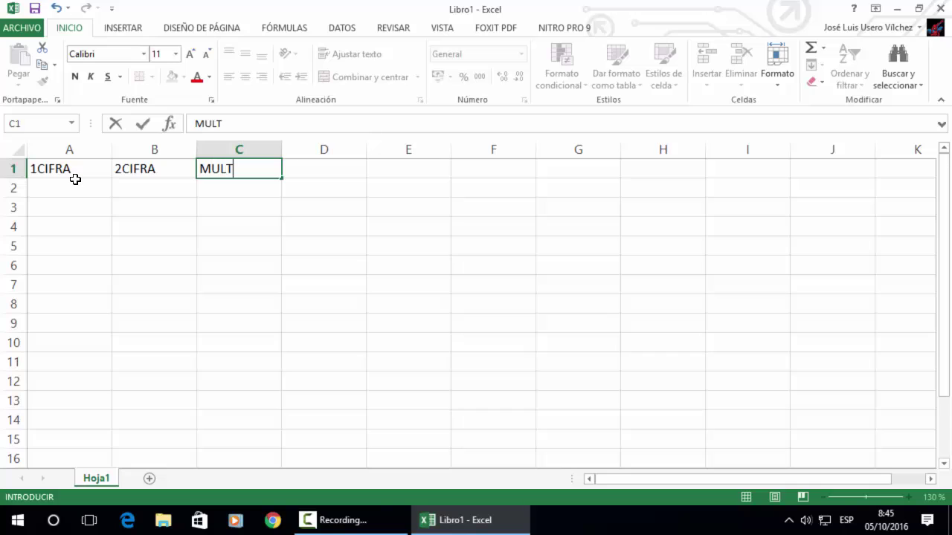
key("Tab")
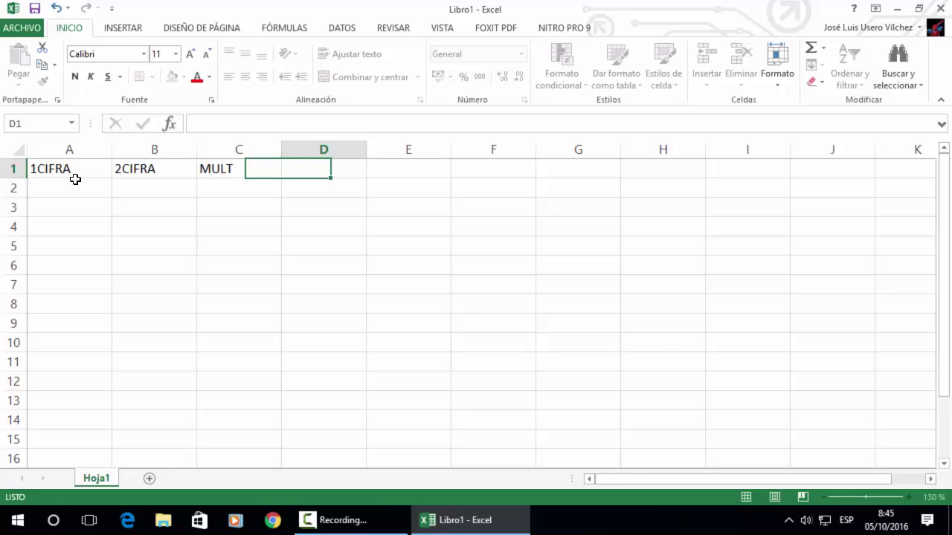
type("TOLERANCIA")
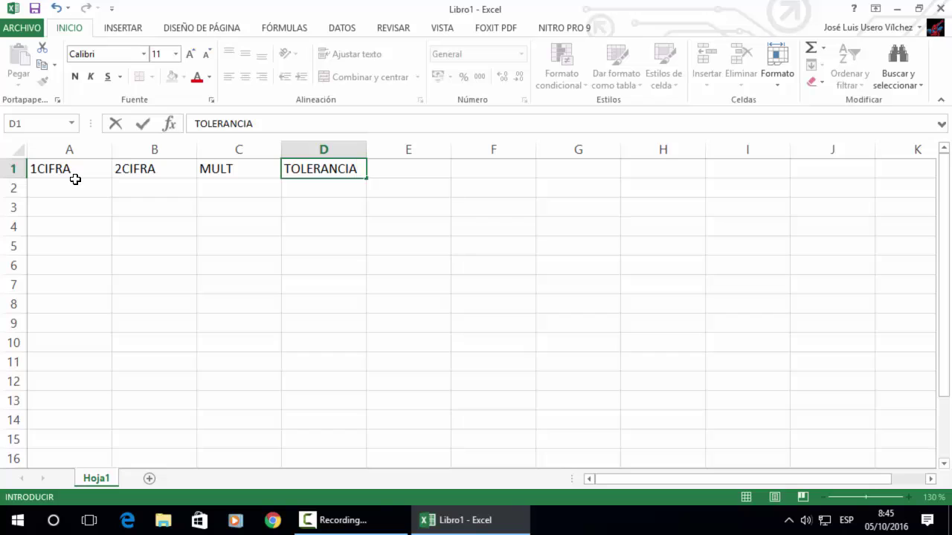
key("Return")
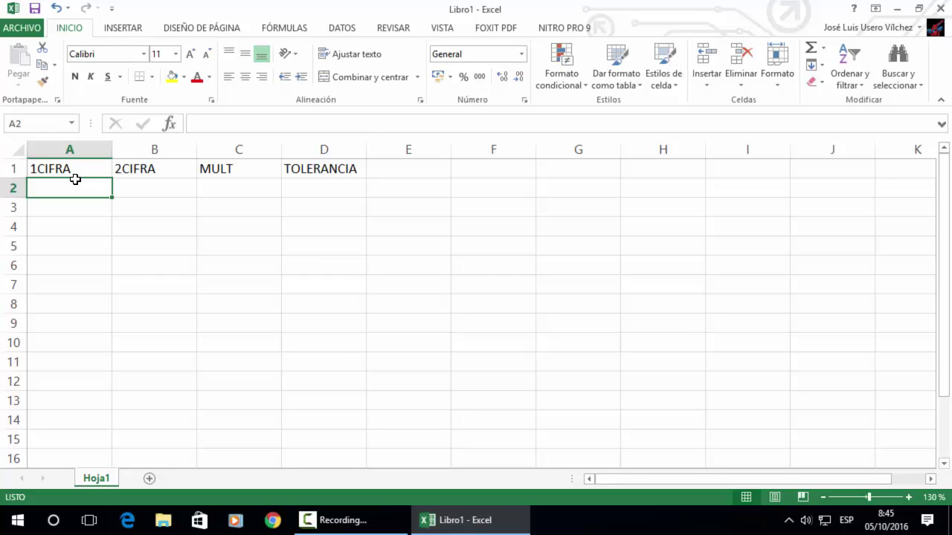
- Enter the formula =ALEATORIO.ENTRE(0;9) in cell A2 under the 1CIFRA header
type("=")
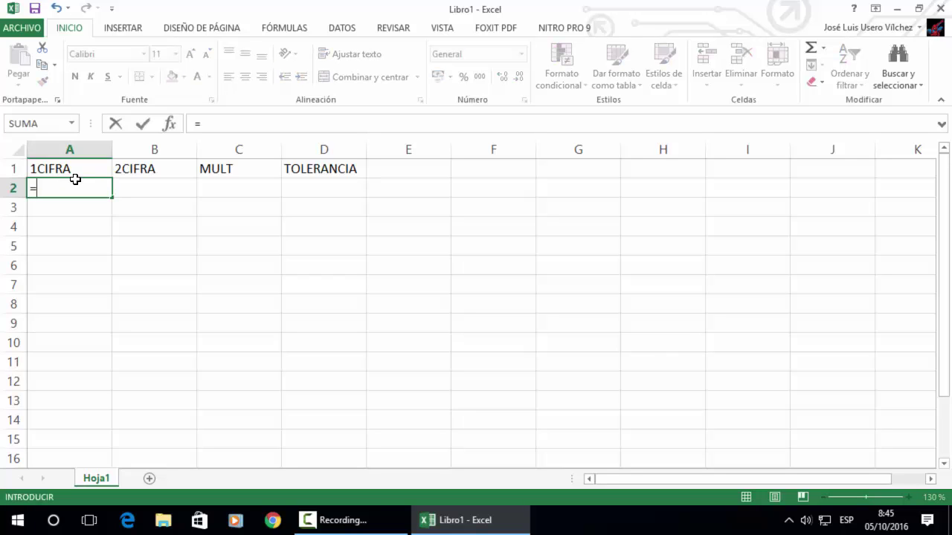
type("ALEATORIO.ENTRE")
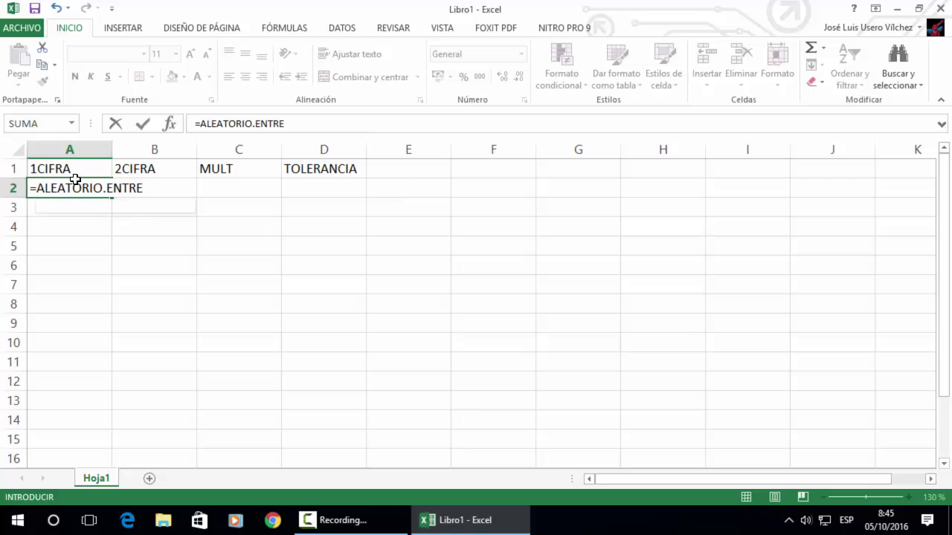
type("(0")
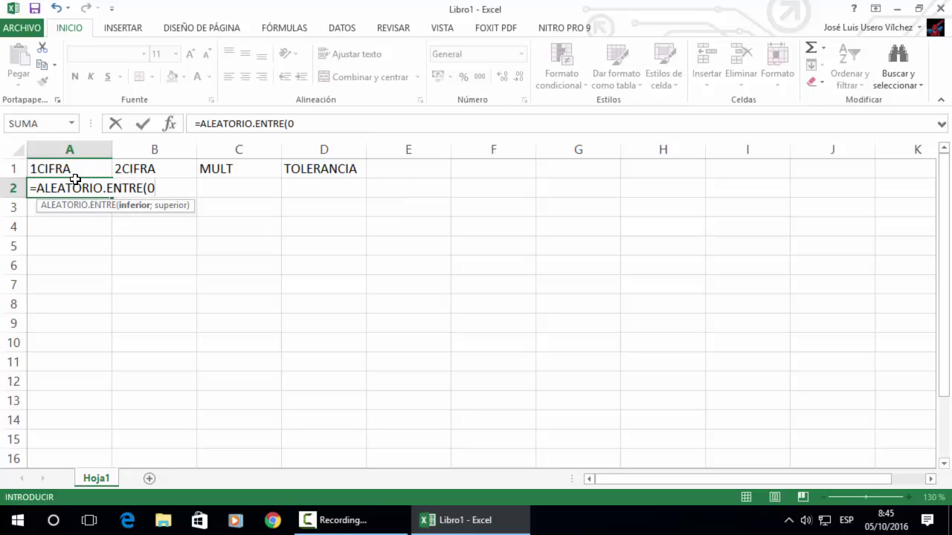
type(";9")
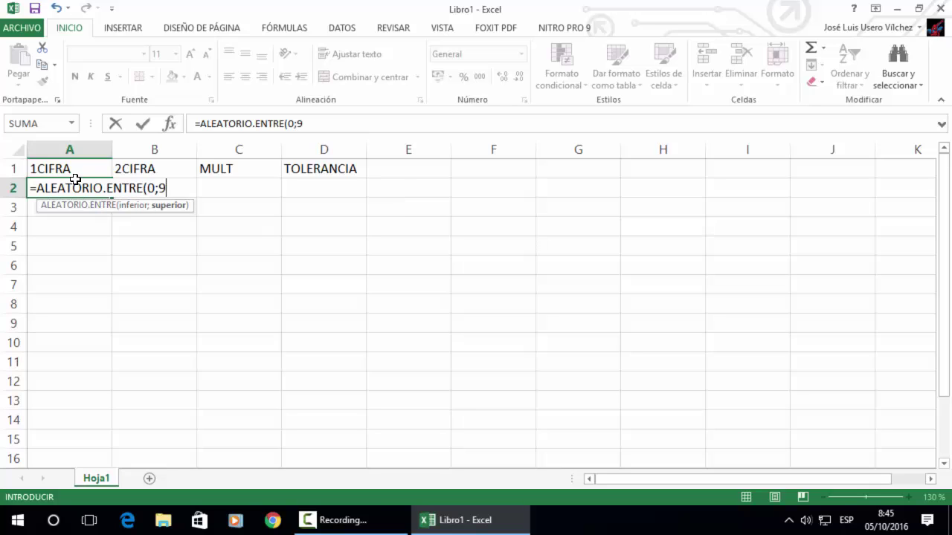
type(")")
key("Return")
type("ç")
key("BackSpace")
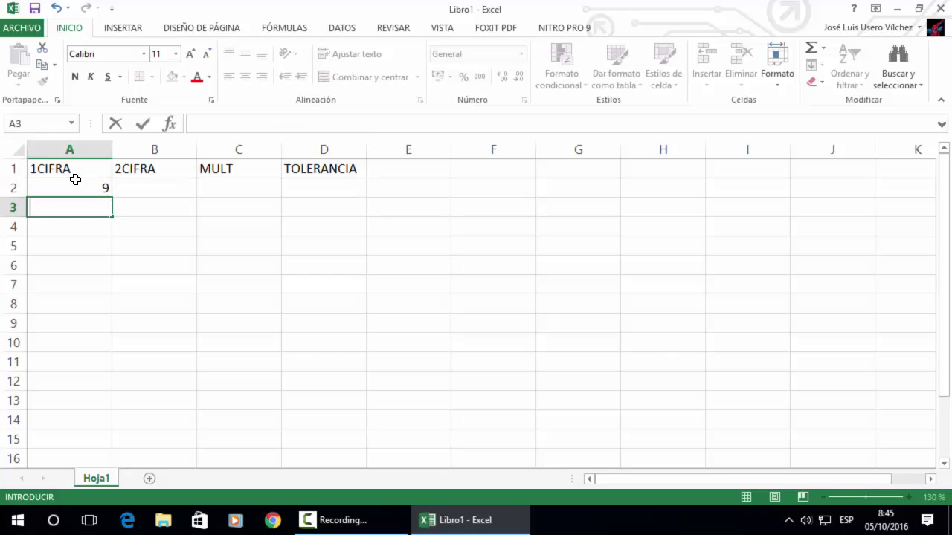
- Copy the random-number formula from cell A2 into cell B2
key("Up")
key("ctrl+c")
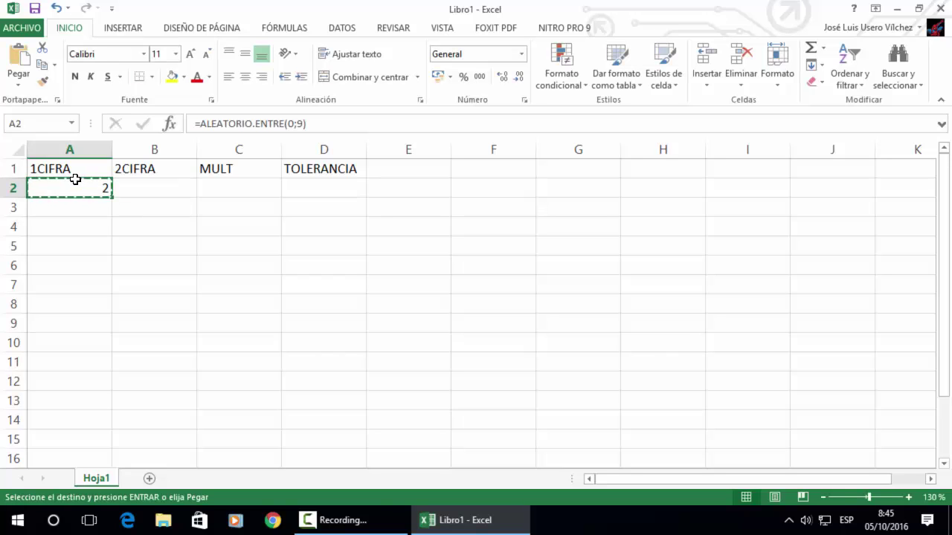
key("Right")
key("ctrl+v")
key("Down")
key("Up")
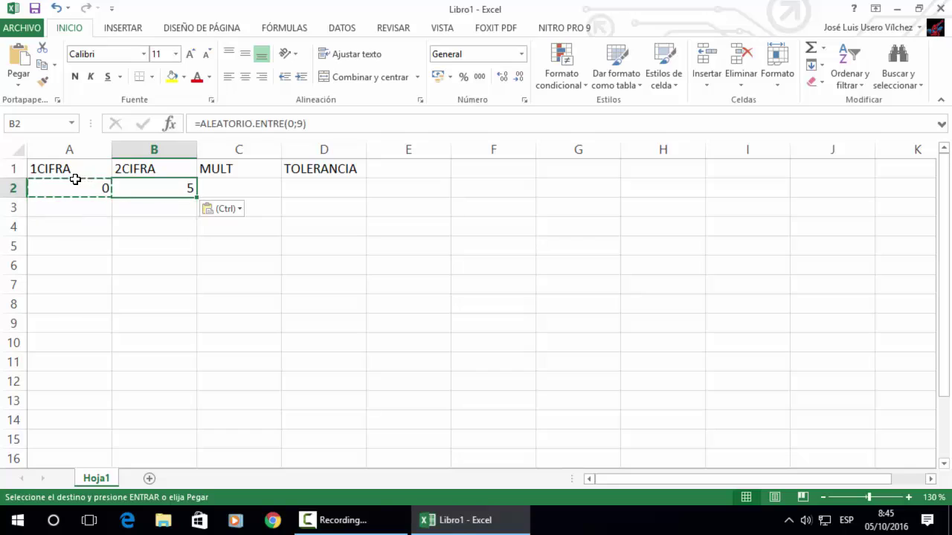
key("Escape")
key("Right")
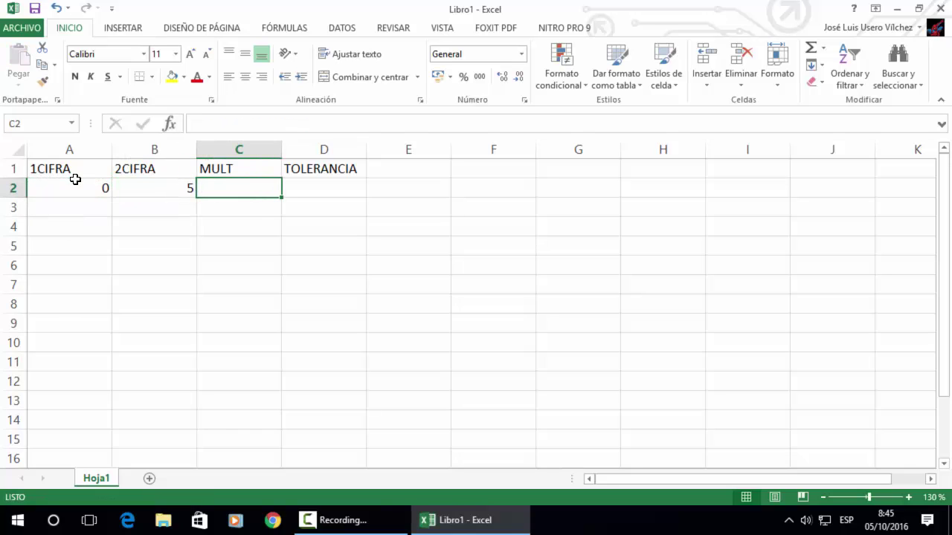
key("Left")
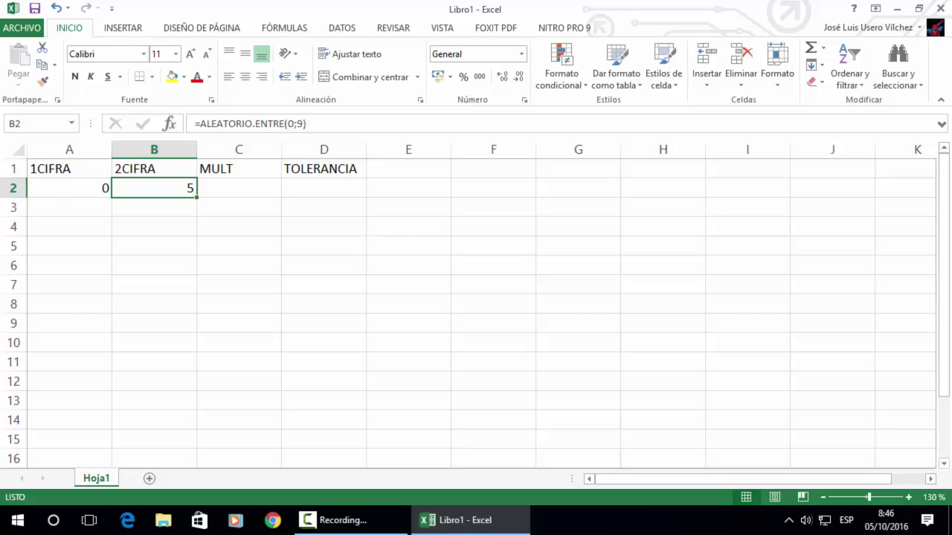
- Clear the random-number formulas from cells A2 and B2
left_click(69, 188)
key("Delete")
left_click(153, 188)
key("Delete")
- Fill cell A2 with a random integer from 0 to 9 using =ALEATORIO.ENTRE(0;9)
left_click(69, 188)
type("=")
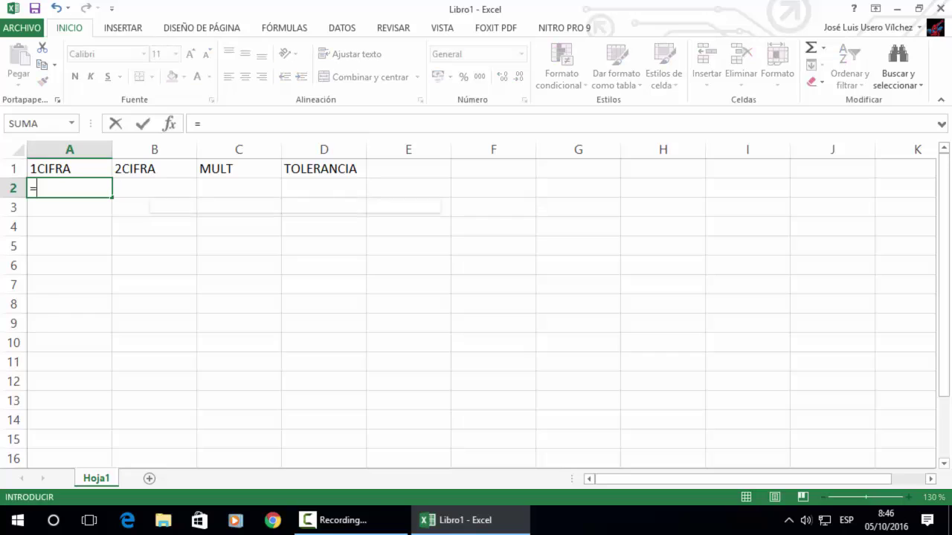
type("ALEATORIO.ENTRE")
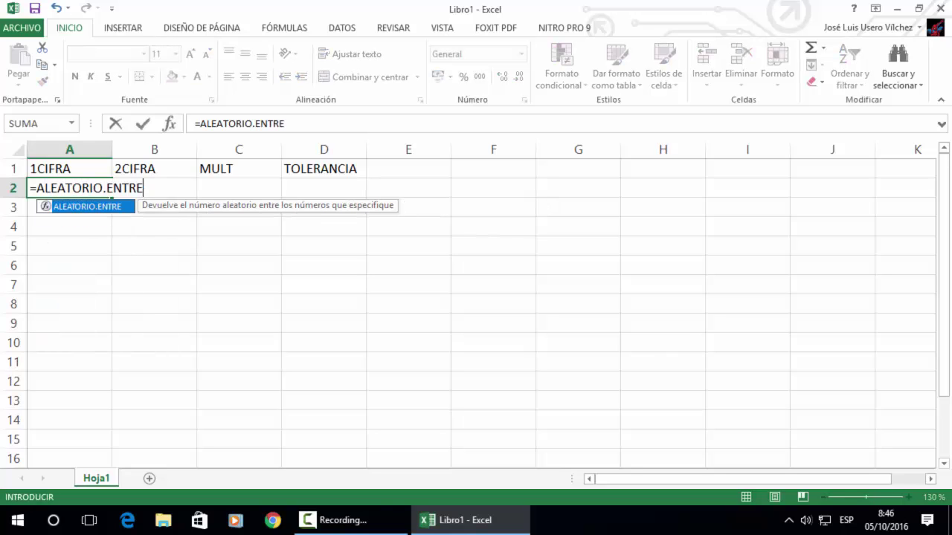
type("(0")
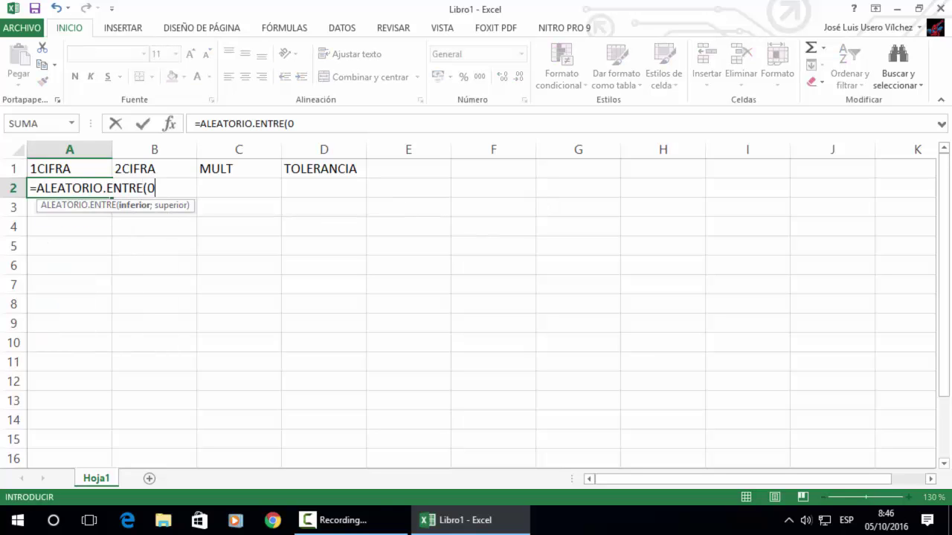
type(";9)")
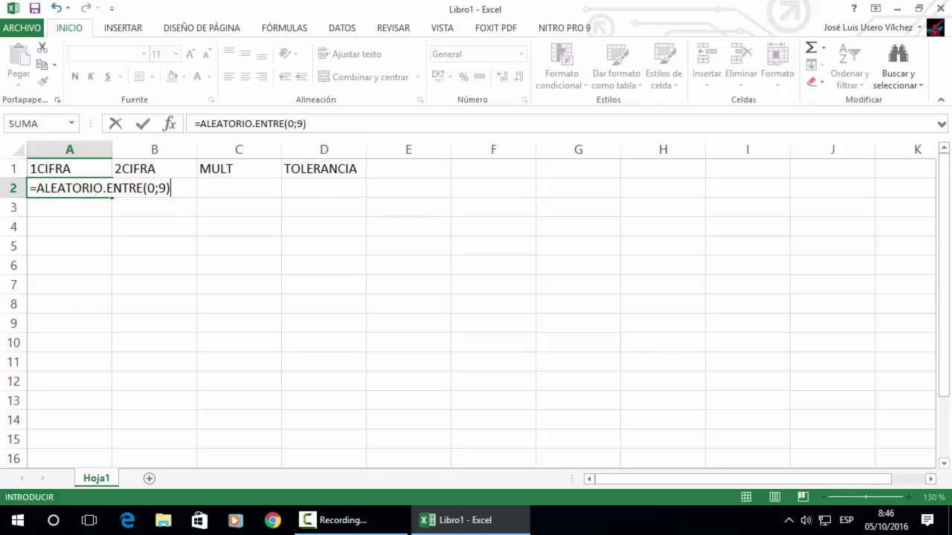
key("Return")
- Extend the formula in A2 across to column D and down through row 14
key("Up")
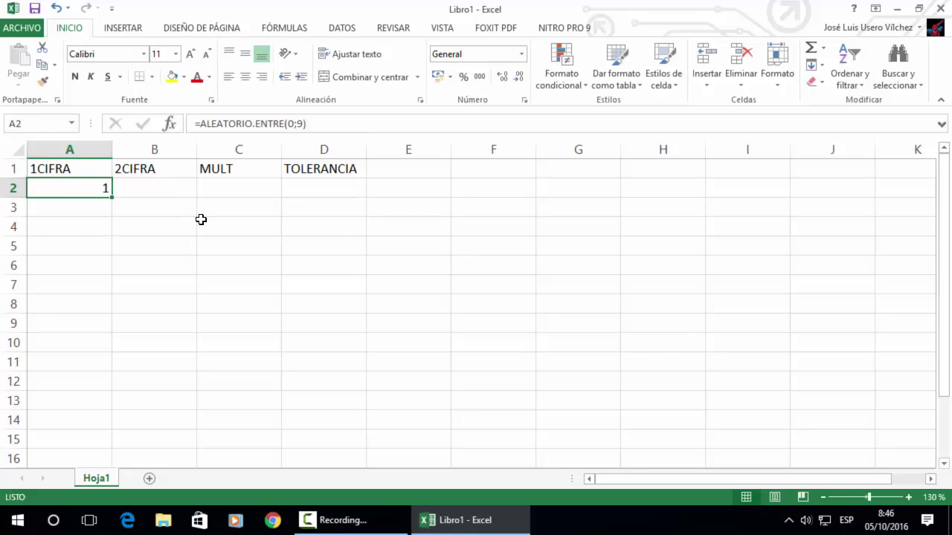
left_click_drag(113, 199, 331, 199)
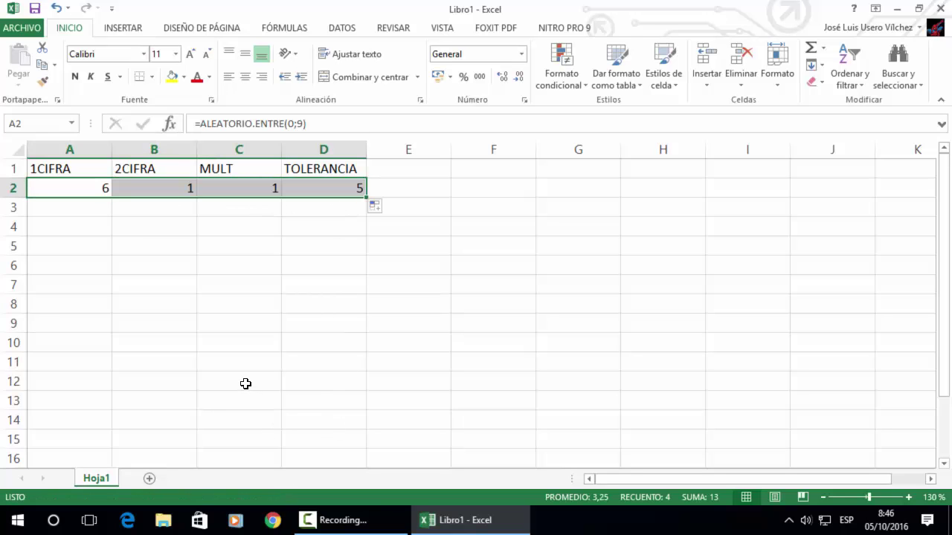
left_click_drag(366, 199, 365, 438)
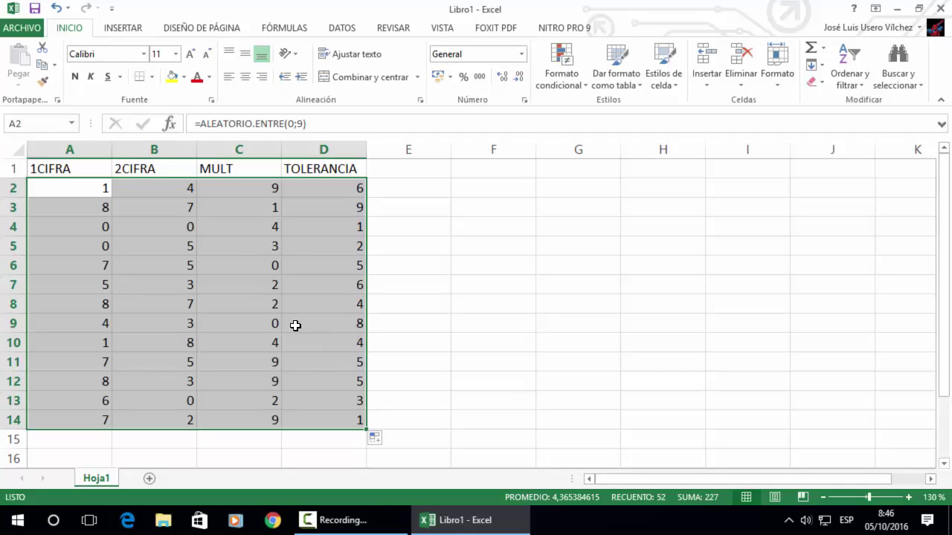
- Apply all borders to the table in A1:D14, including the header row
left_click(90, 162)
left_click_drag(89, 162, 325, 423)
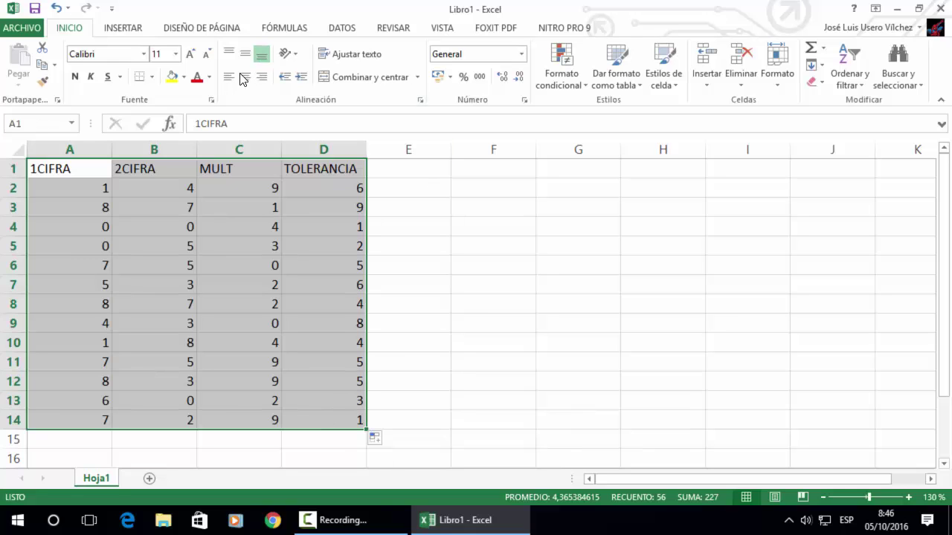
left_click(151, 79)
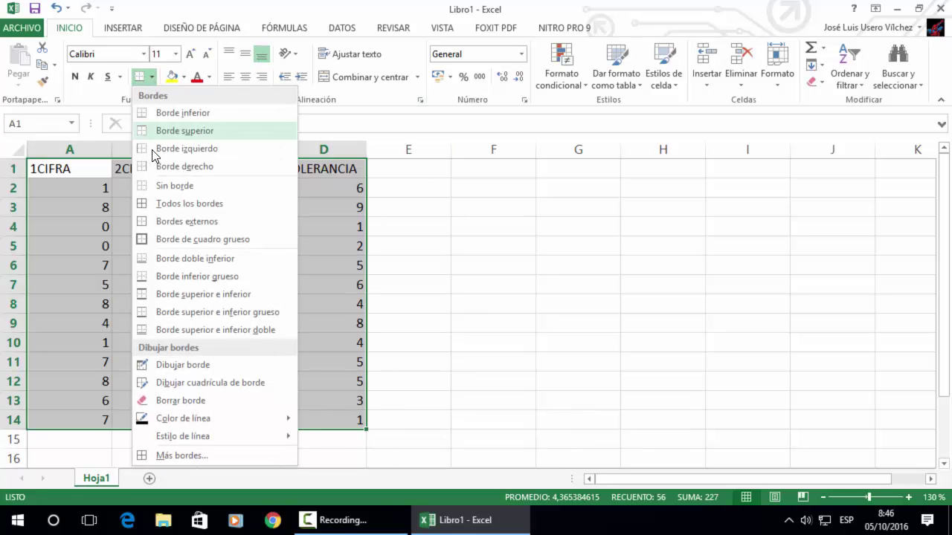
left_click(170, 209)
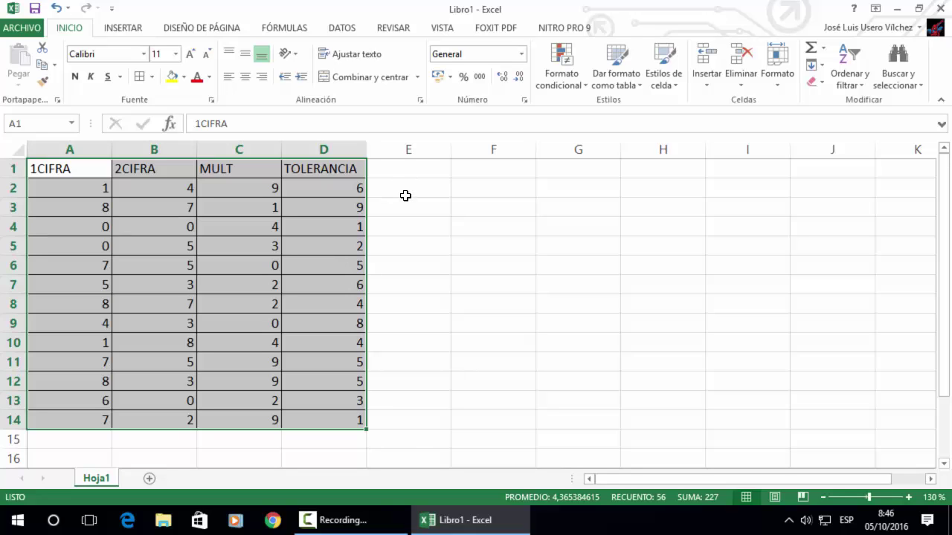
- Add the headers COLOR1, COLOR2, COLOR3 and COLOR4 in cells E1 to H1
left_click(417, 168)
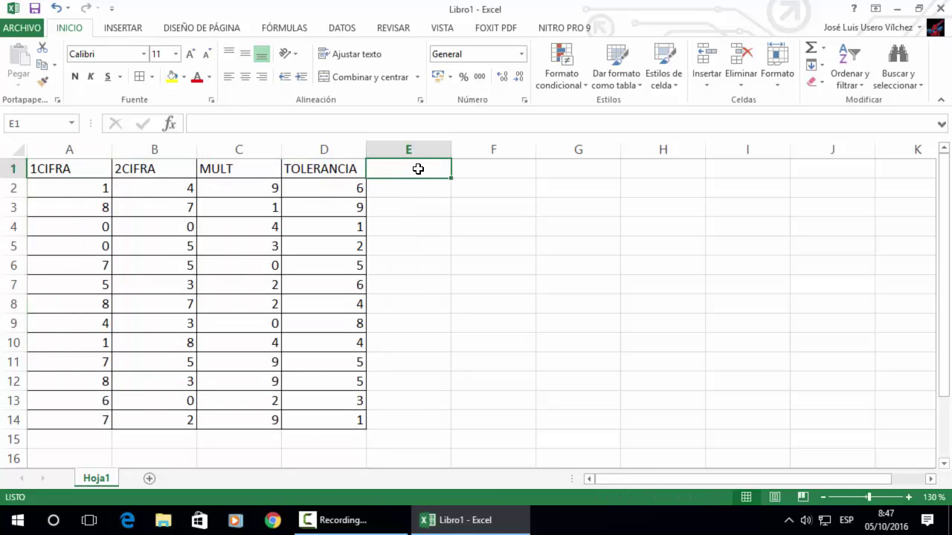
type("COLOR1")
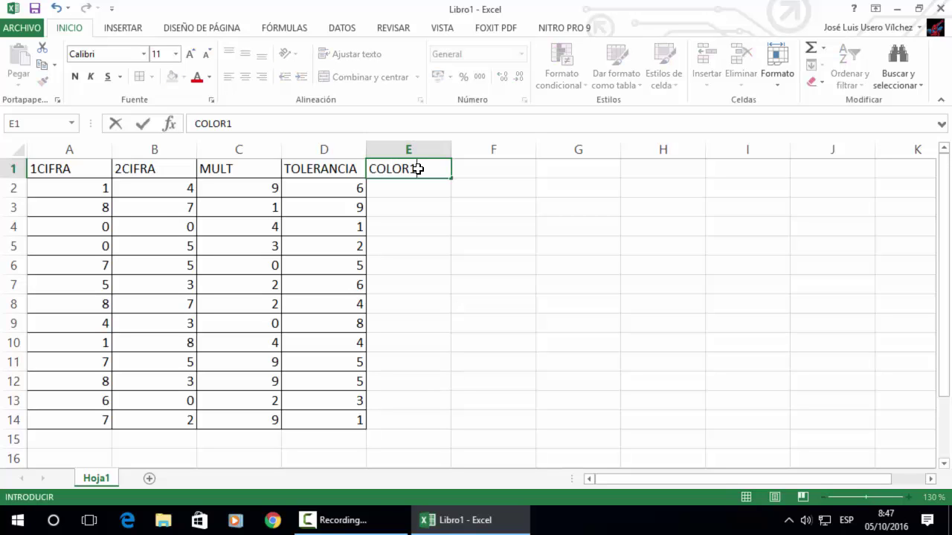
key("Tab")
type("COLOR2")
key("Tab")
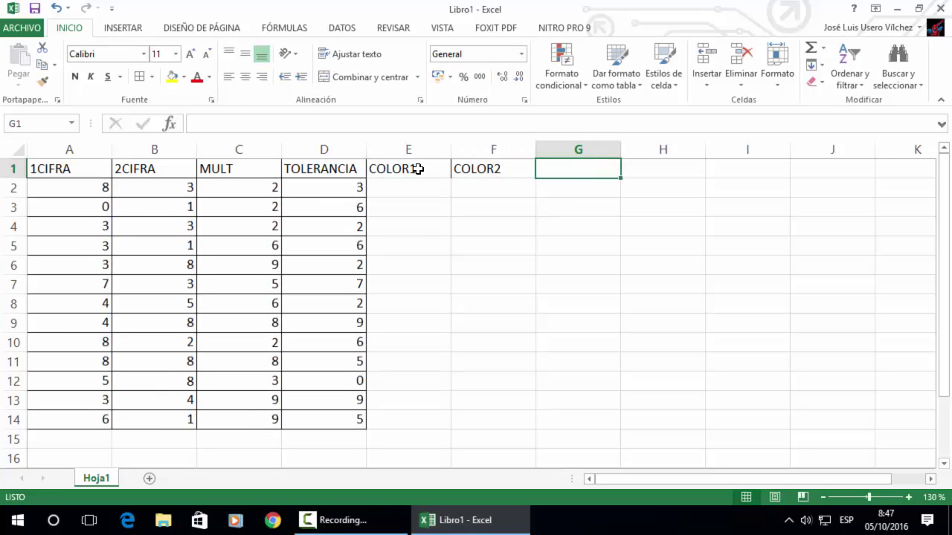
type("COLOR3")
key("Tab")
type("COLOR4")
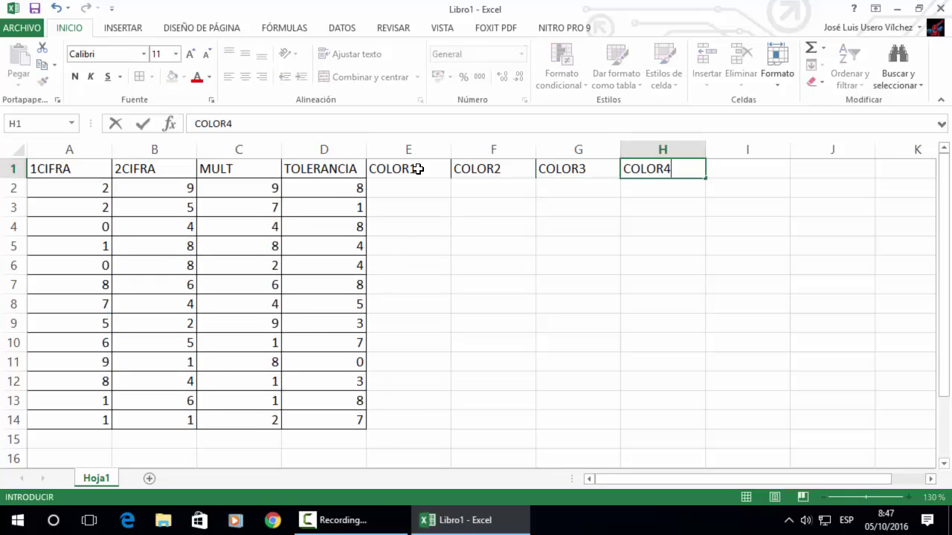
key("Return")
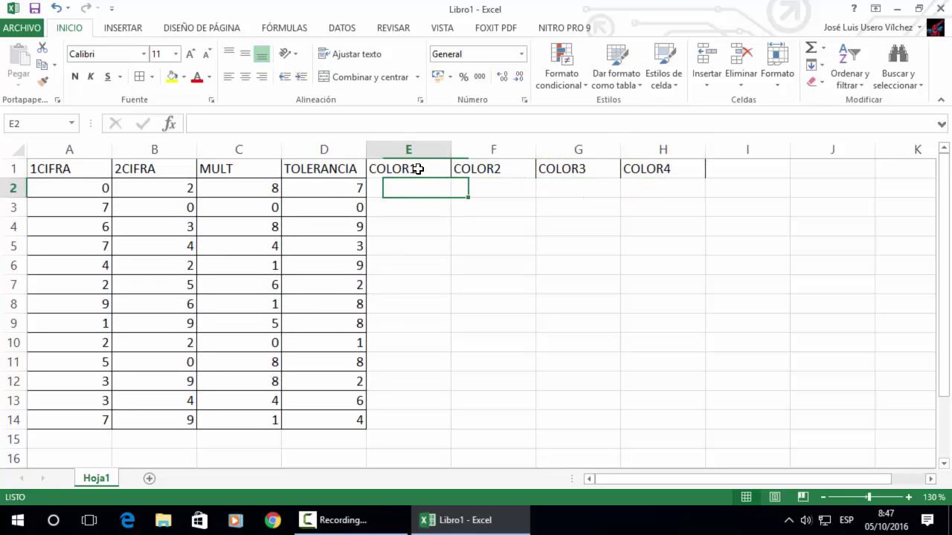
key("Left")
key("Right")
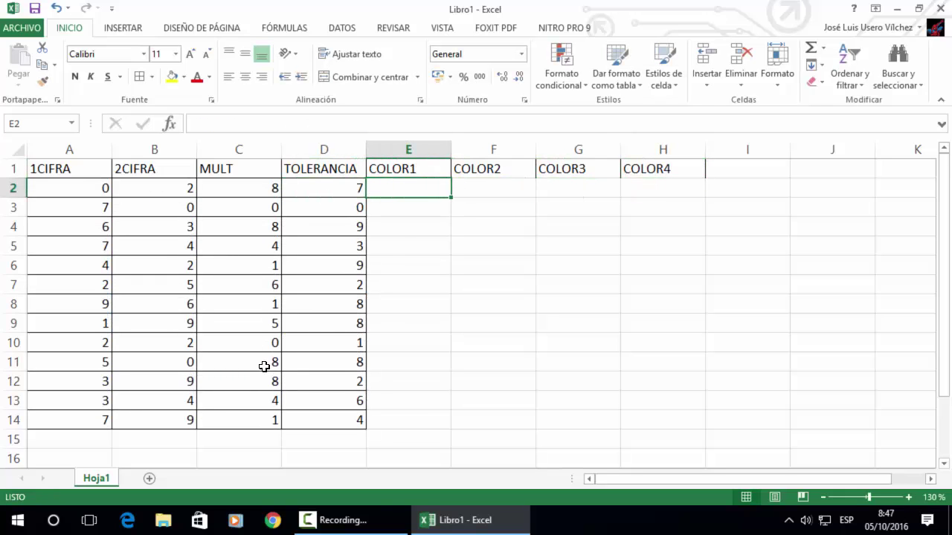
- Switch to Chrome and search Google for TABLA DE RESISTENCIAS 4
left_click(270, 521)
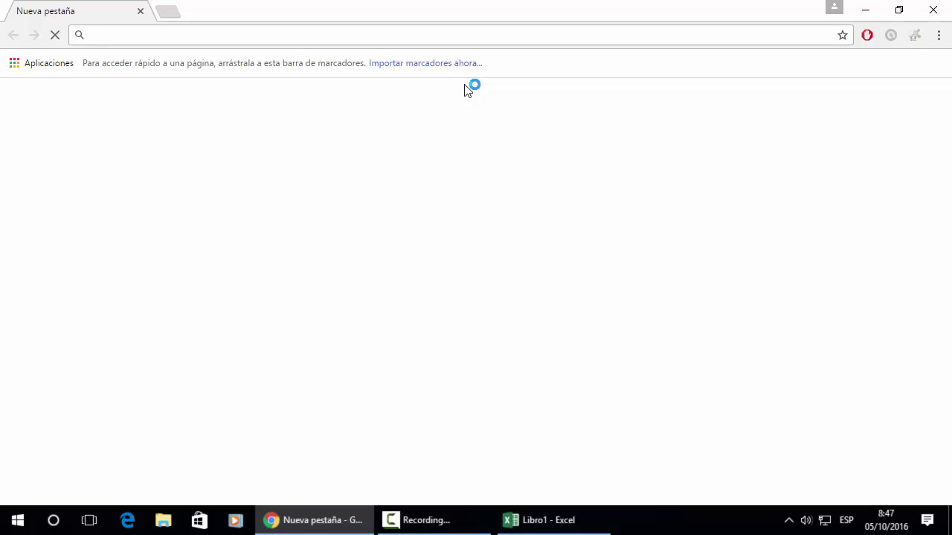
type("TABLA DE RESI")
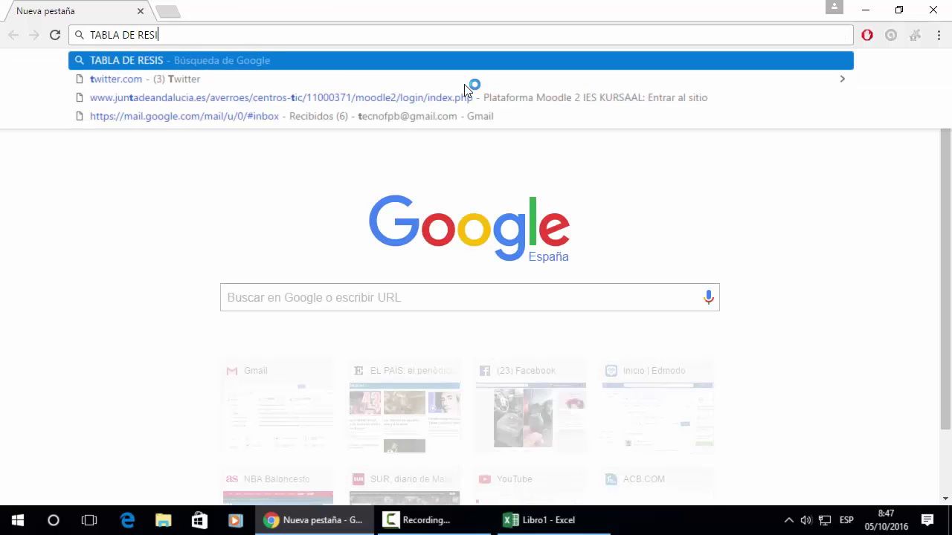
type("STENCIAS 4")
key("Return")
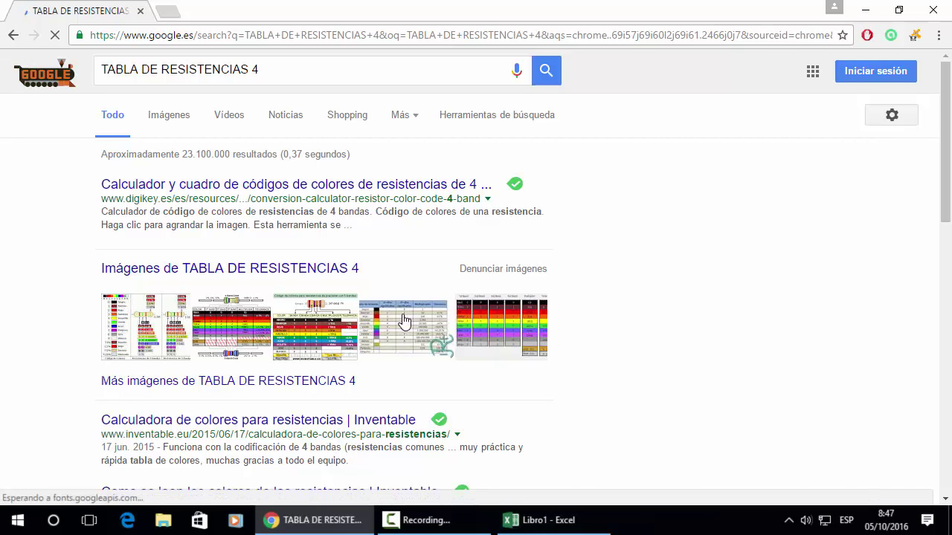
- Open the rduinostar.com four-band resistor colour table from the image results and copy the image
left_click(404, 319)
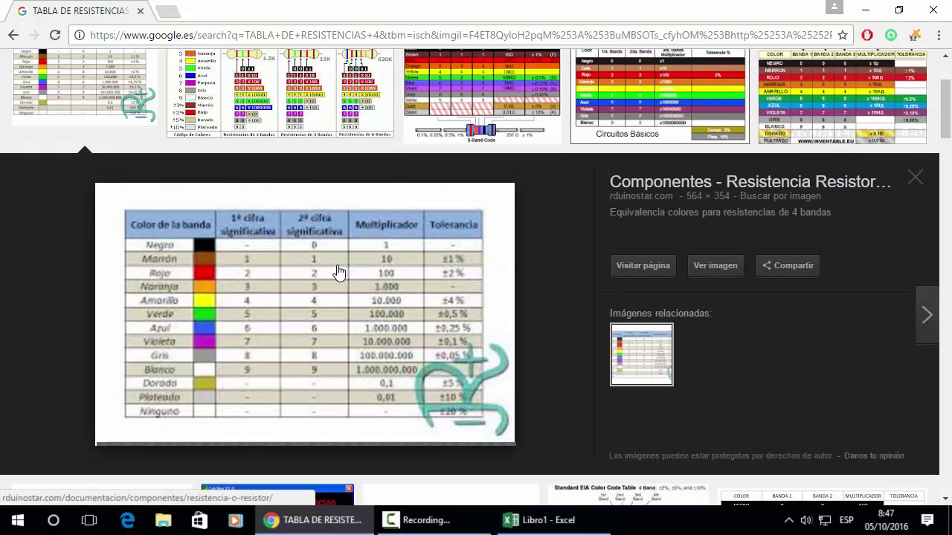
right_click(339, 273)
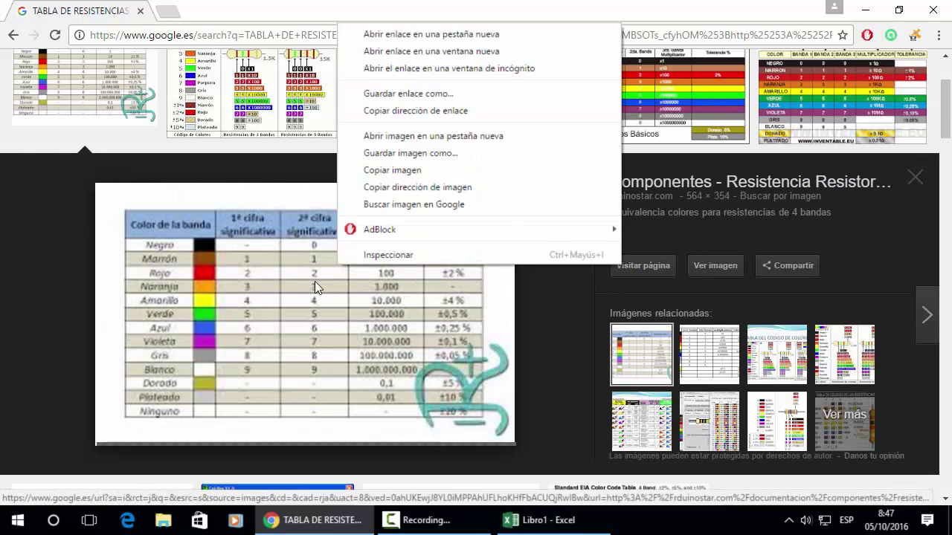
right_click(227, 301)
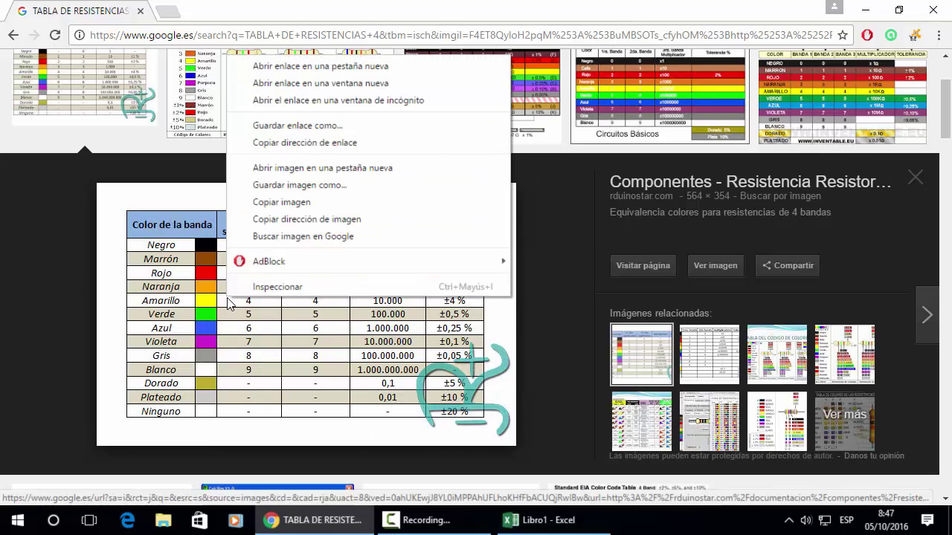
left_click(303, 207)
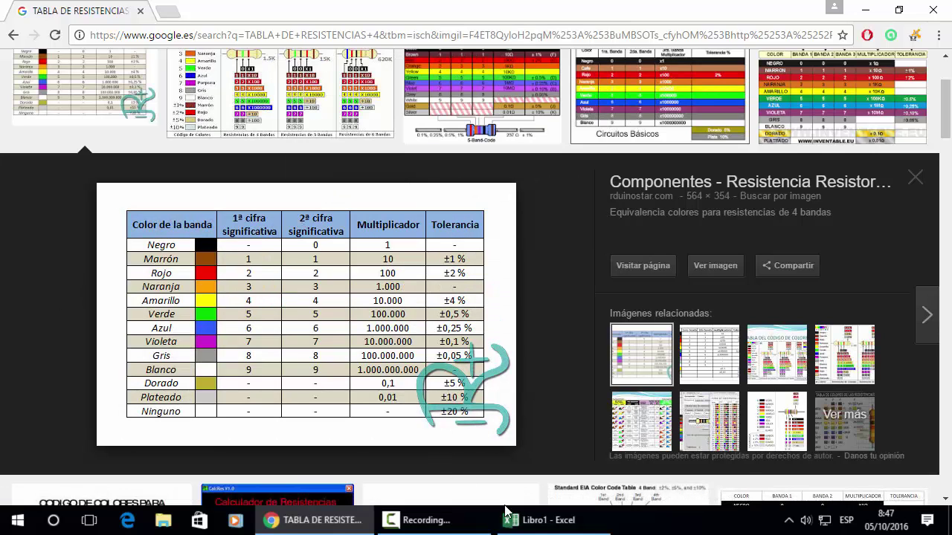
- Switch to Excel, paste the resistor colour table image and move it clear of the COLOR4 column
left_click(523, 525)
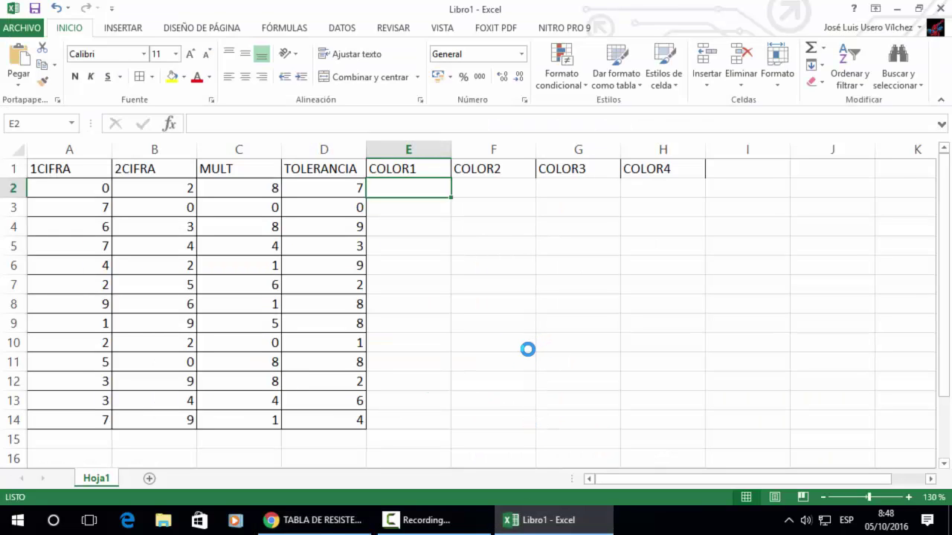
key("ctrl+v")
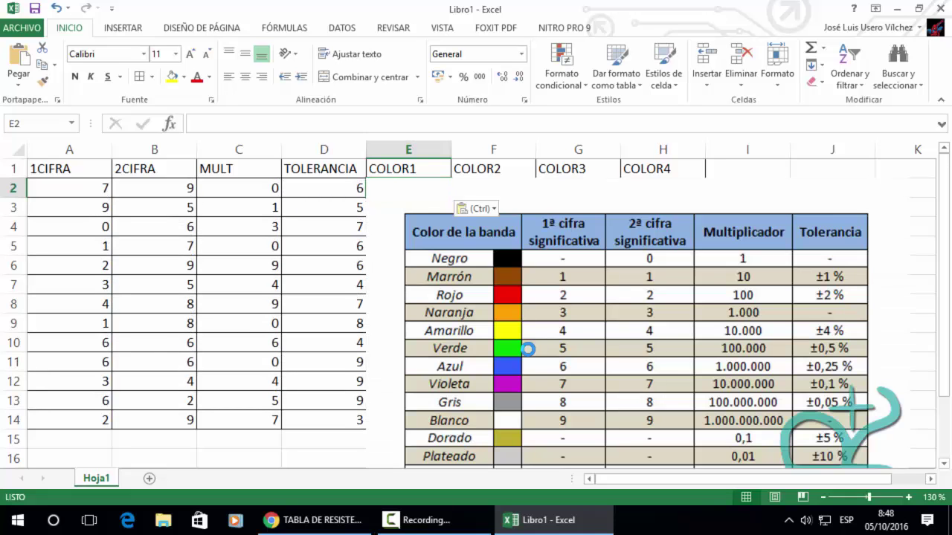
left_click_drag(563, 312, 779, 270)
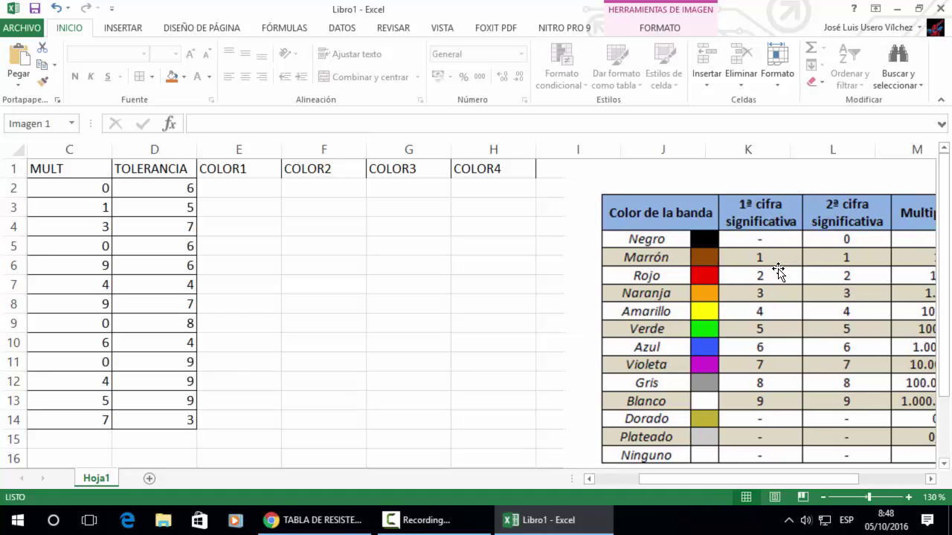
- Autofit the widths of columns A, B, C and D to their contents
left_click_drag(644, 483, 599, 480)
left_click(112, 151)
double_click(109, 151)
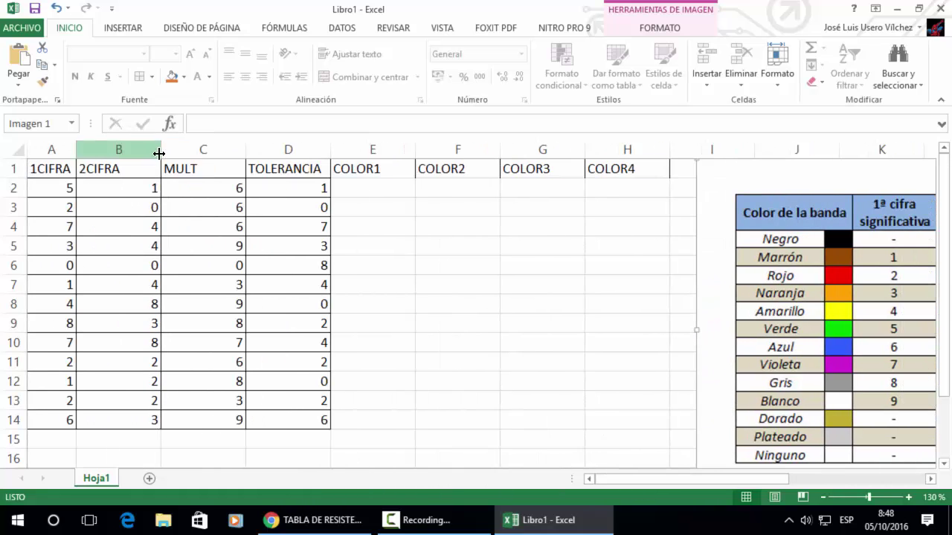
double_click(160, 153)
left_click(207, 155)
double_click(207, 155)
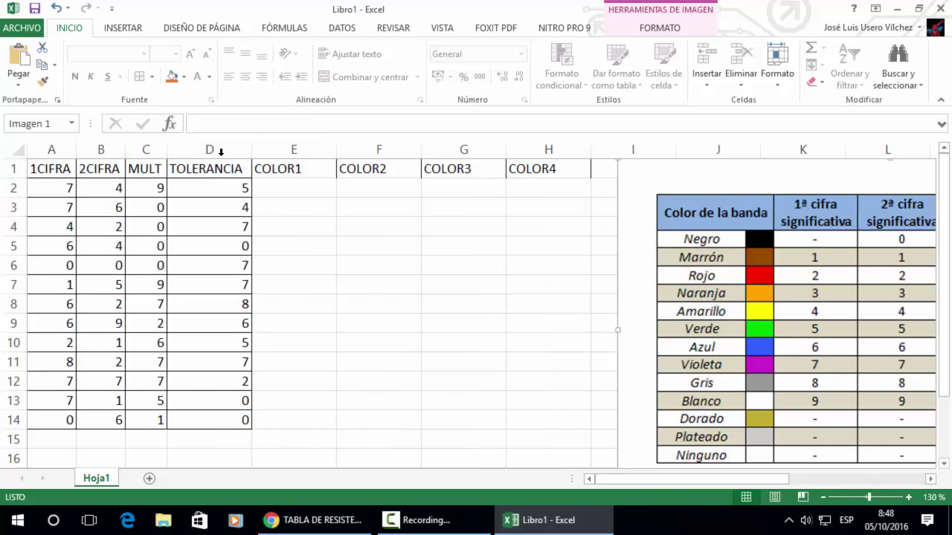
double_click(251, 150)
double_click(250, 147)
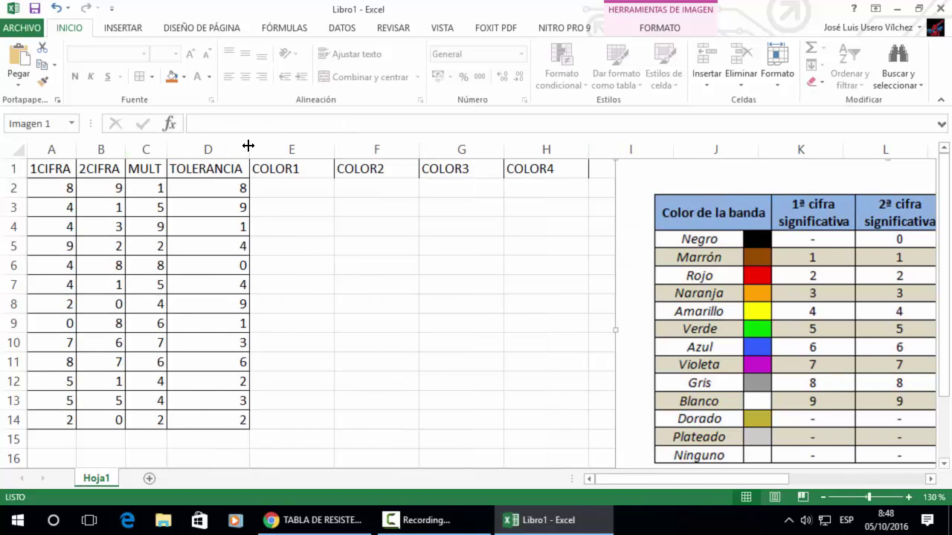
double_click(248, 146)
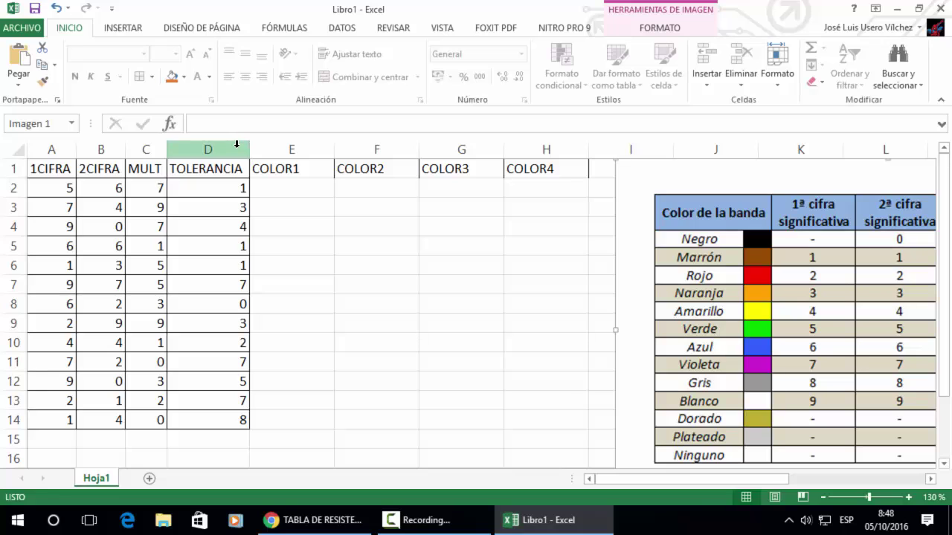
- Rename the header in D1 as TOL and narrow columns D, E and F to fit their headers
left_click(234, 170)
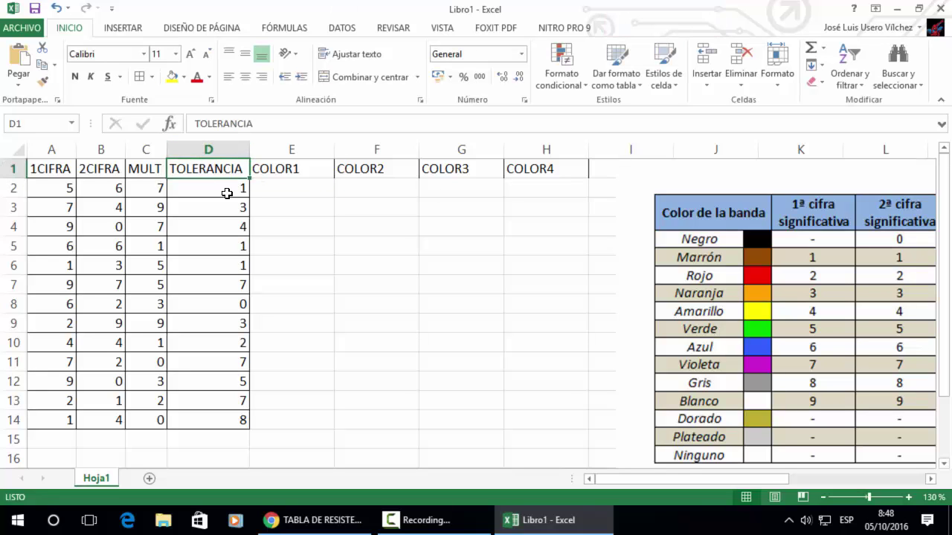
type("TOL")
key("Tab")
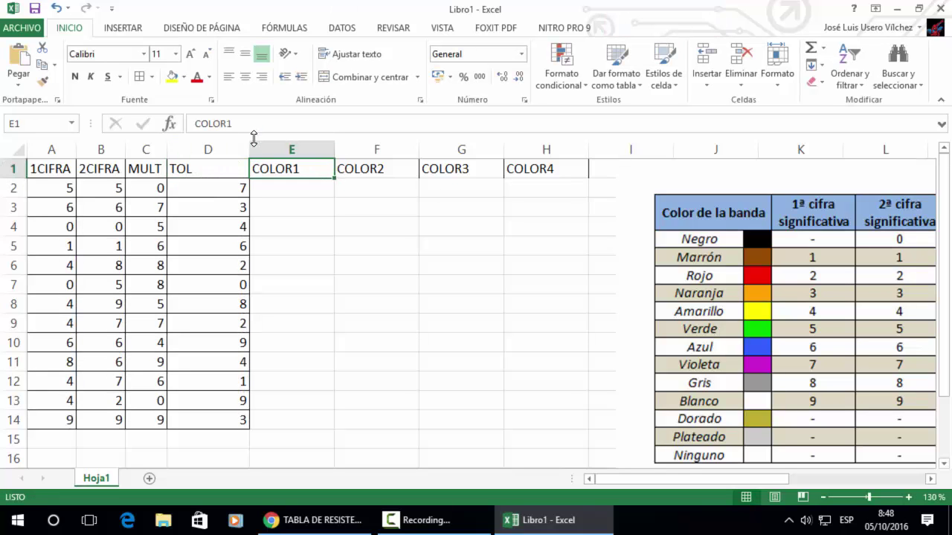
double_click(250, 148)
left_click_drag(278, 153, 253, 152)
left_click_drag(336, 148, 311, 144)
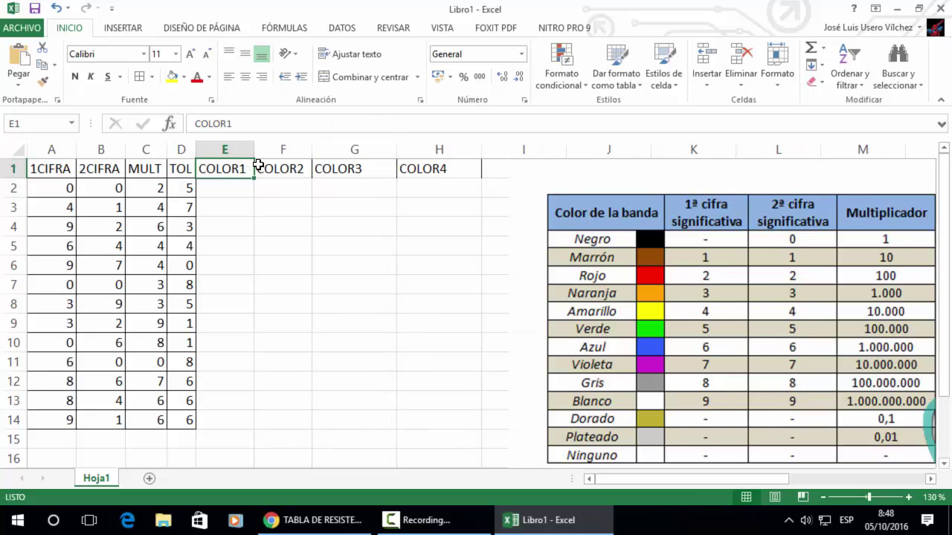
- Apply all borders to the range E1:H14 and narrow columns G and H
left_click_drag(254, 165, 431, 419)
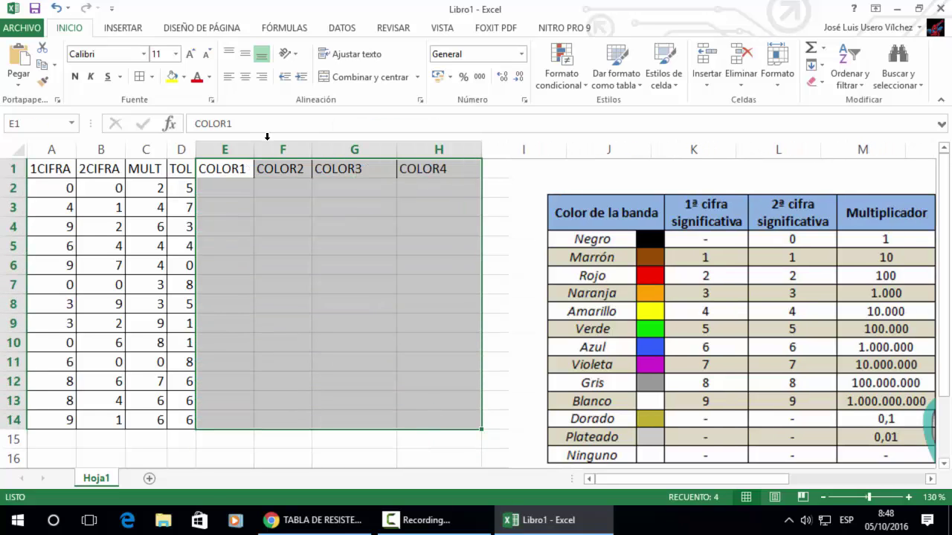
left_click(139, 77)
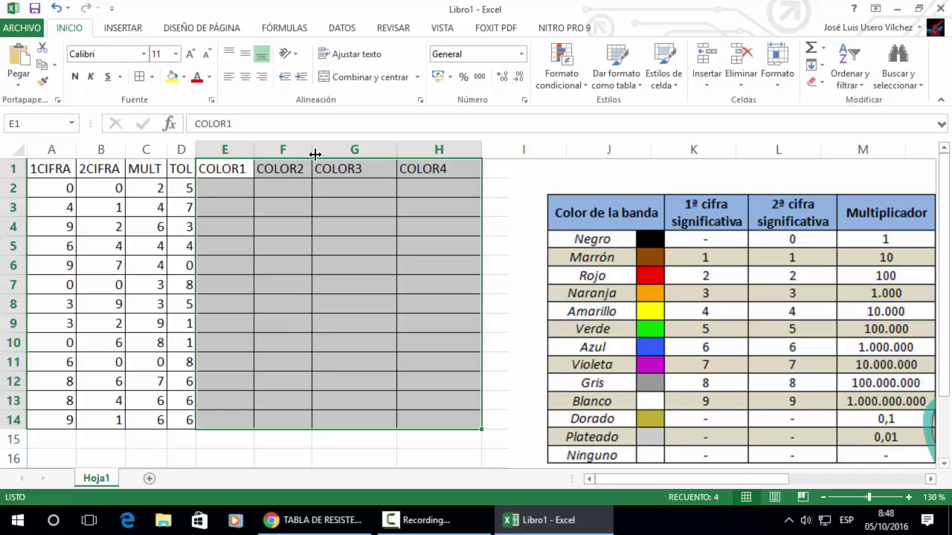
left_click_drag(397, 148, 370, 148)
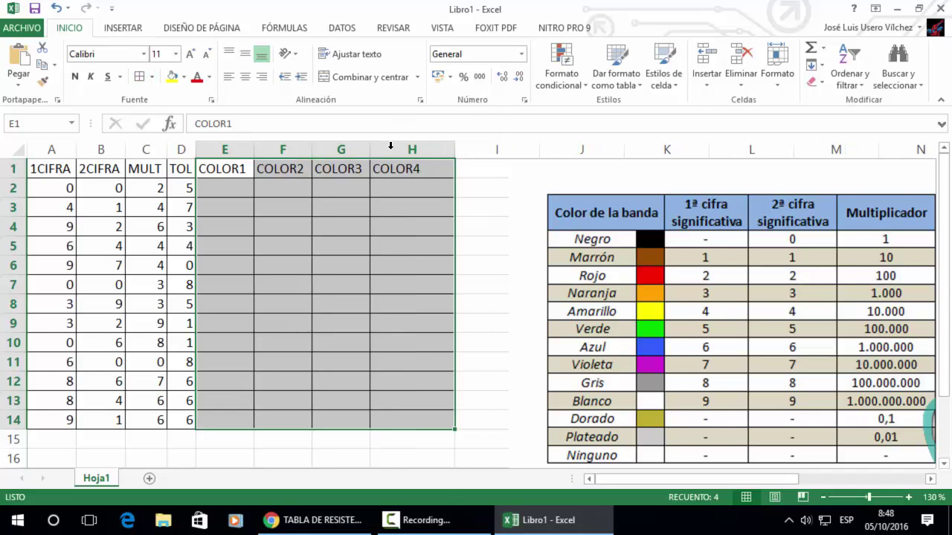
left_click_drag(447, 147, 441, 147)
- Fill cells E2 and F2 with black
left_click(229, 188)
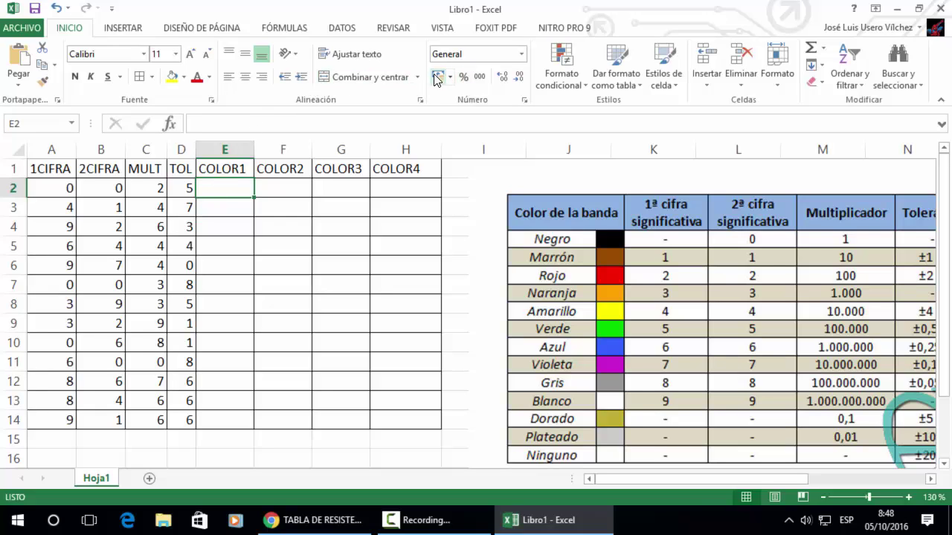
left_click(184, 77)
left_click(183, 111)
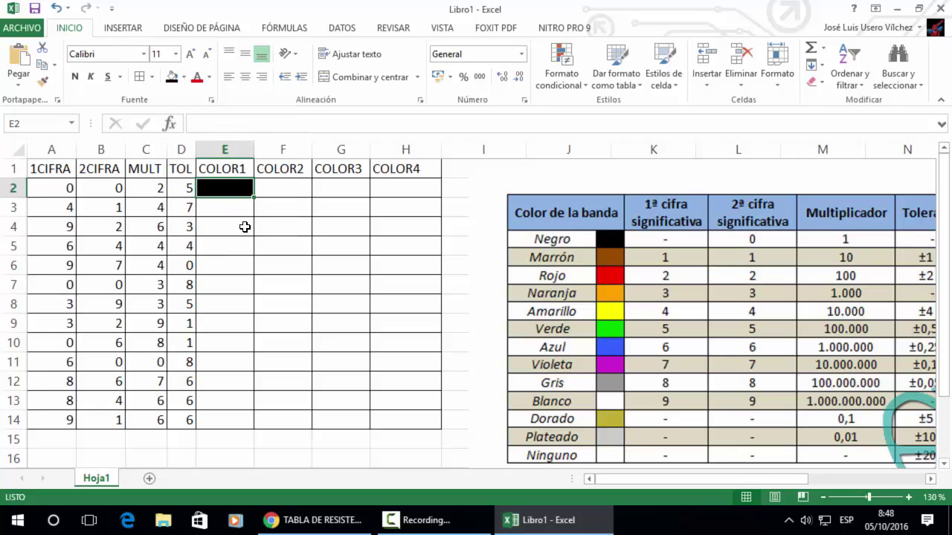
left_click(279, 187)
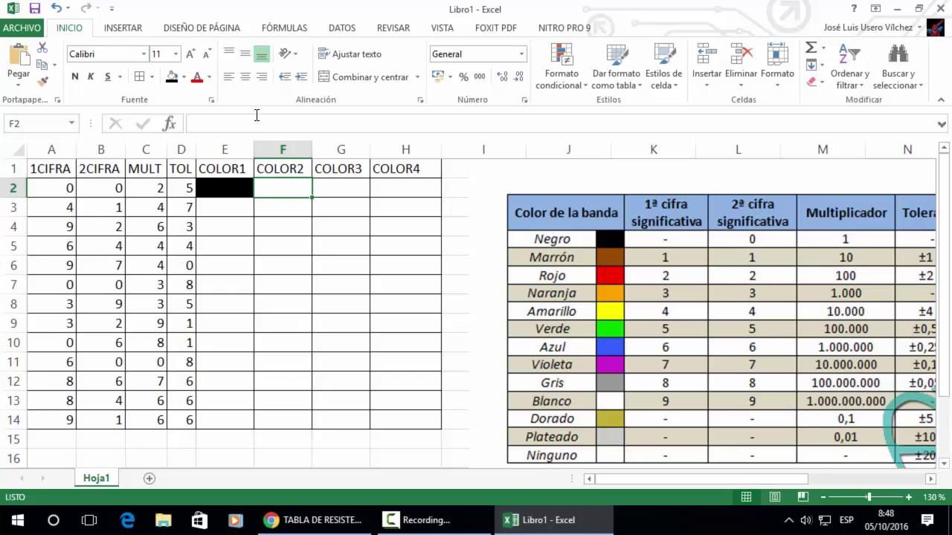
left_click(173, 77)
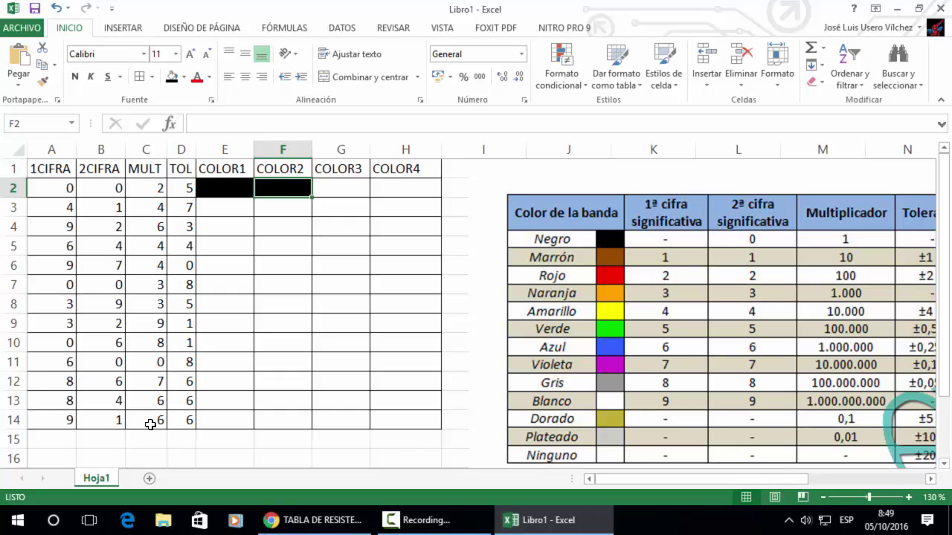
- Change the formula in C2 to =10^ALEATORIO.ENTRE(0;9) and extend it down through C14
left_click(149, 190)
left_click(198, 126)
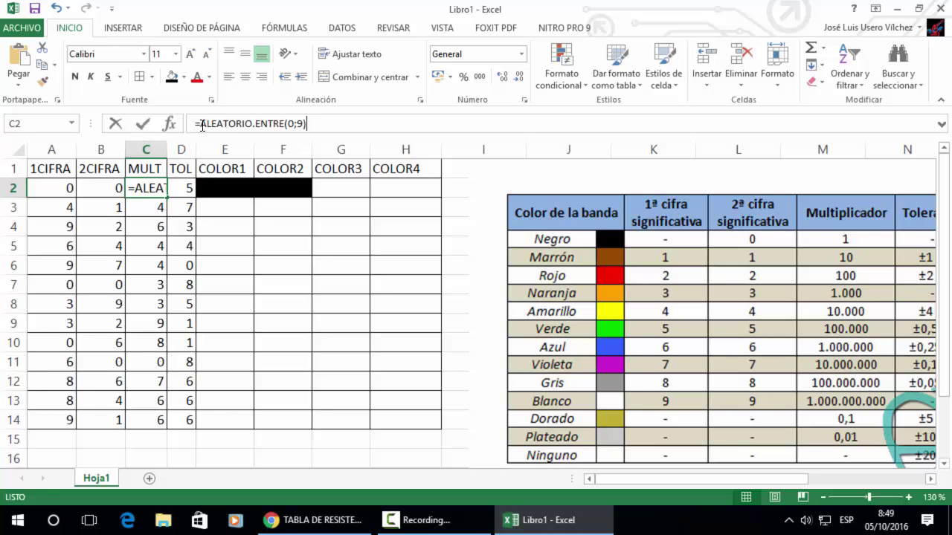
type("10")
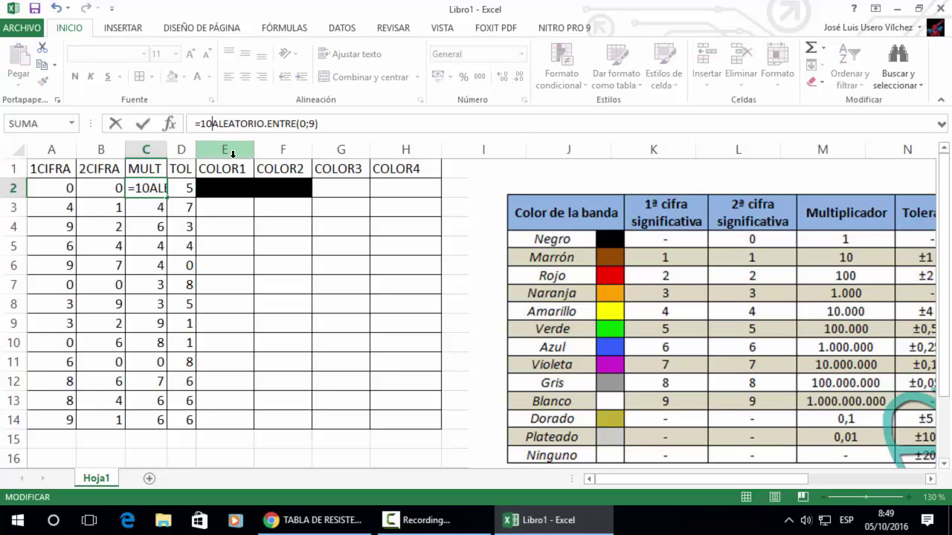
type("^^")
key("BackSpace")
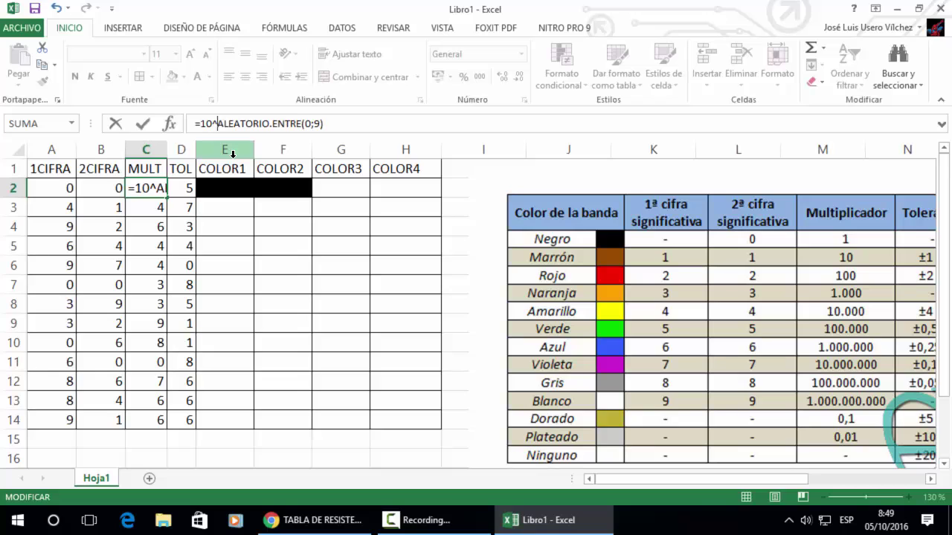
key("ctrl+Return")
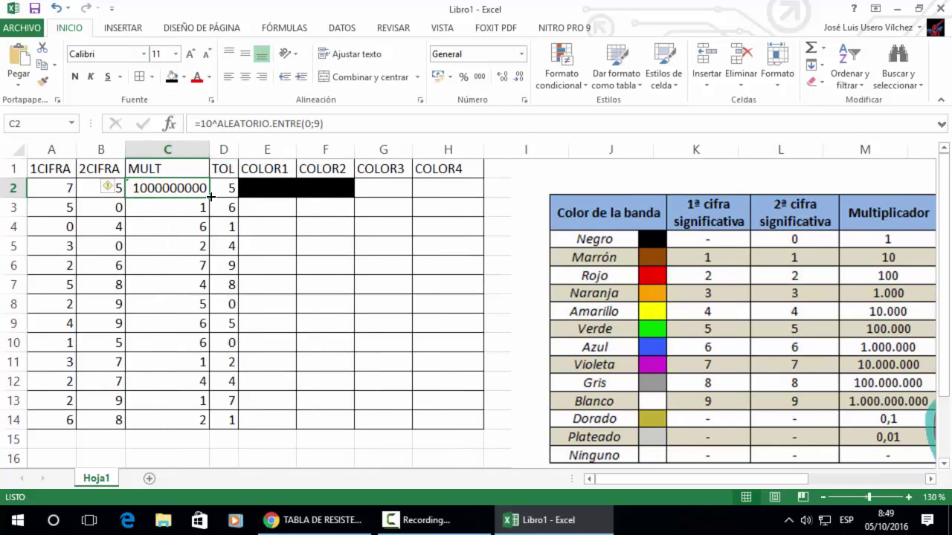
left_click_drag(211, 197, 207, 431)
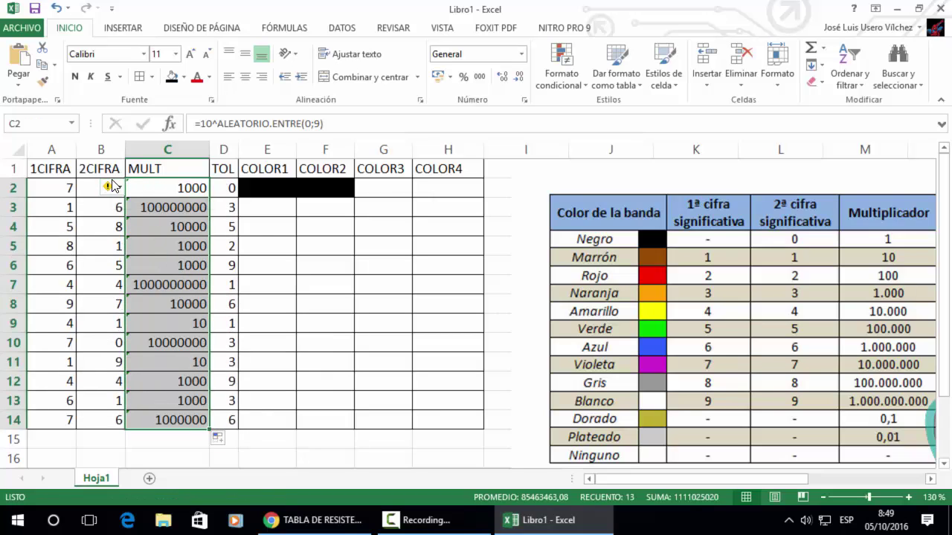
- Copy the table A1:H14 and paste it as values only at A19
left_click_drag(56, 171, 185, 421)
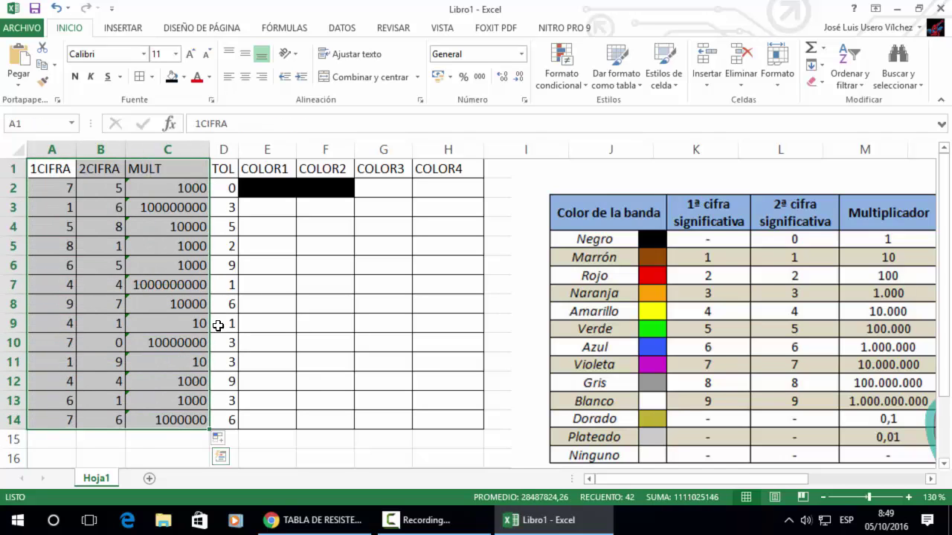
left_click(267, 285)
left_click_drag(51, 170, 436, 421)
key("ctrl+c")
scroll(382, 410, "down", 5)
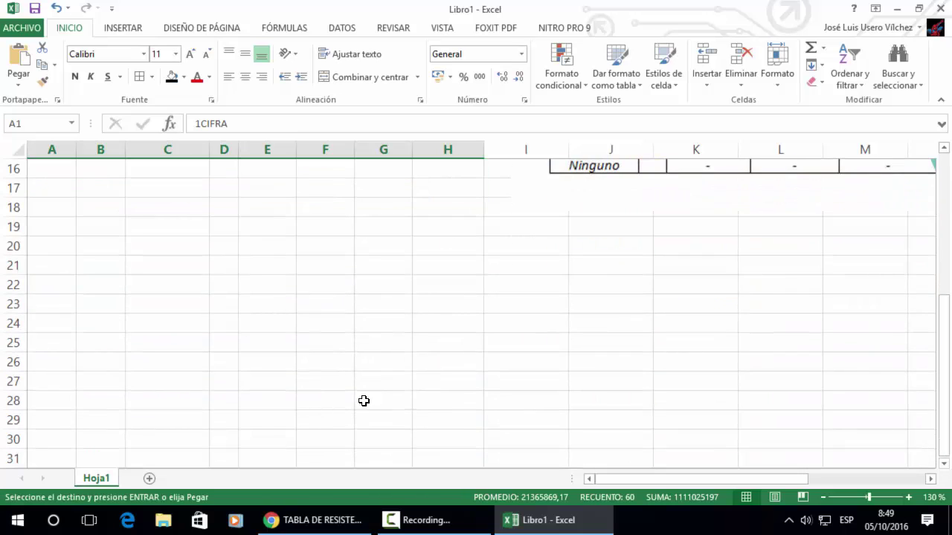
left_click(47, 230)
right_click(47, 229)
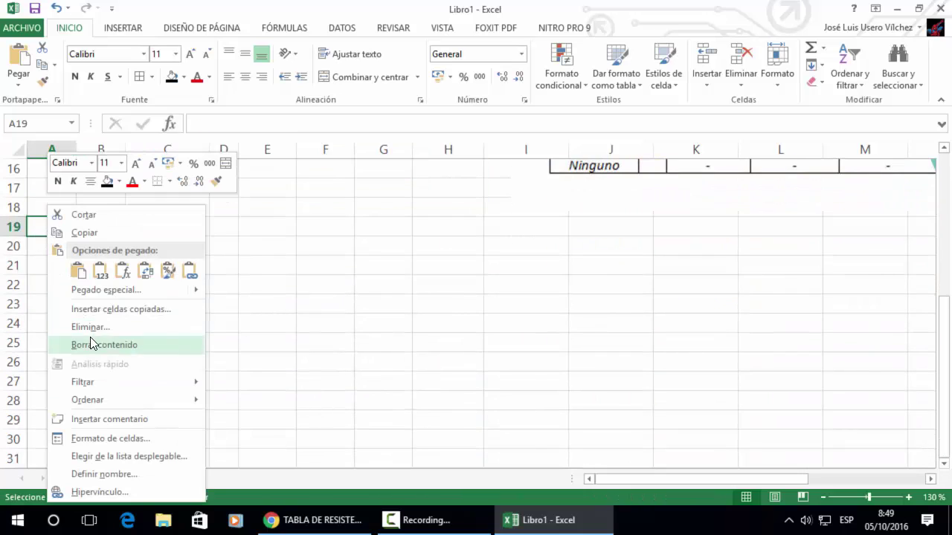
left_click(79, 272)
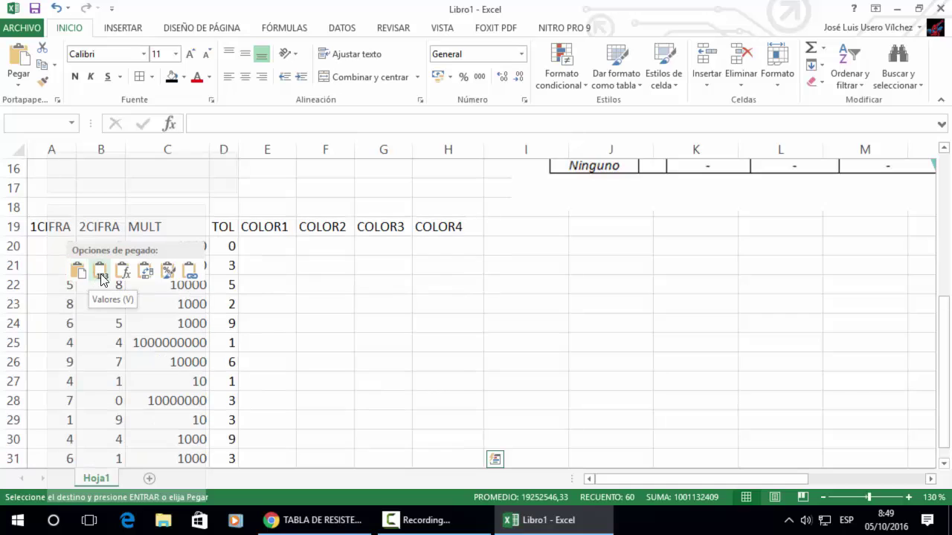
left_click(145, 272)
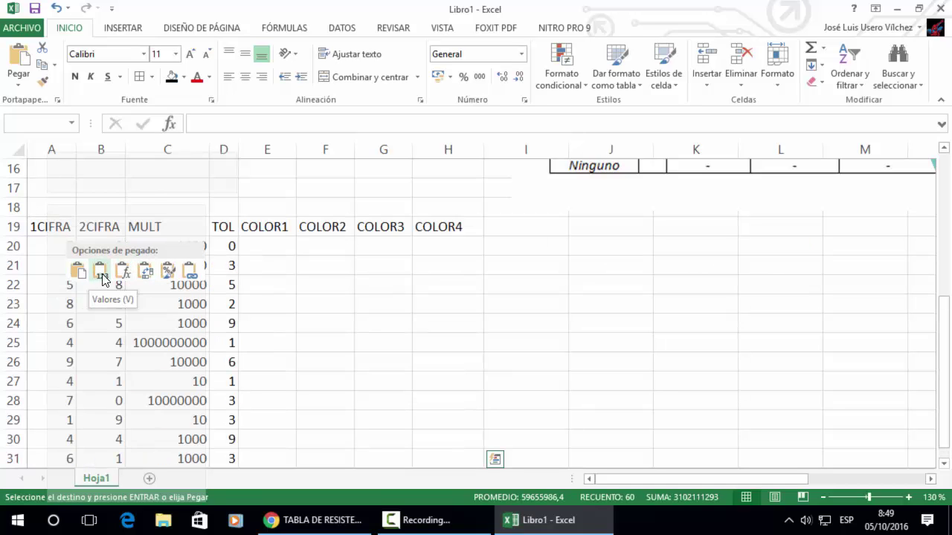
left_click(102, 275)
left_click(272, 241)
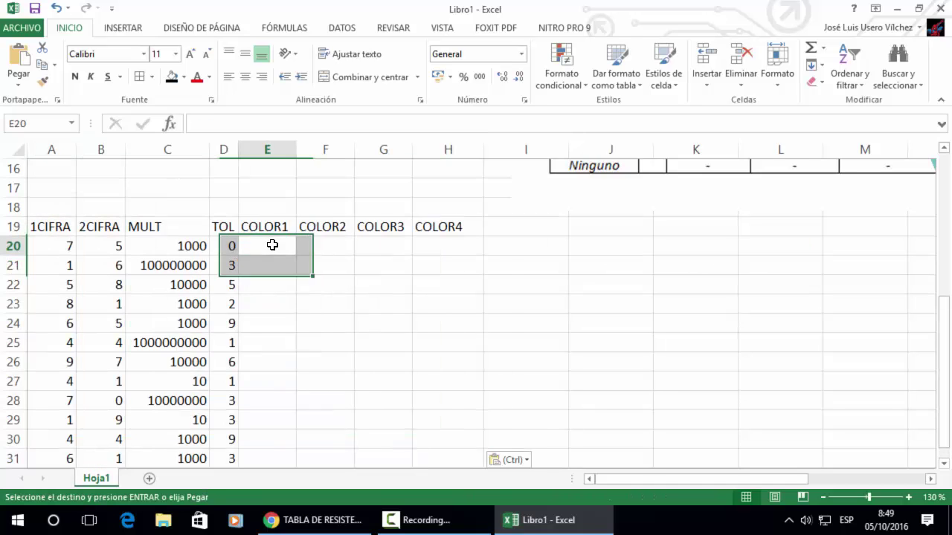
- Move the colour-code reference image down beside the pasted table that starts in row 19
scroll(587, 212, "up", 5)
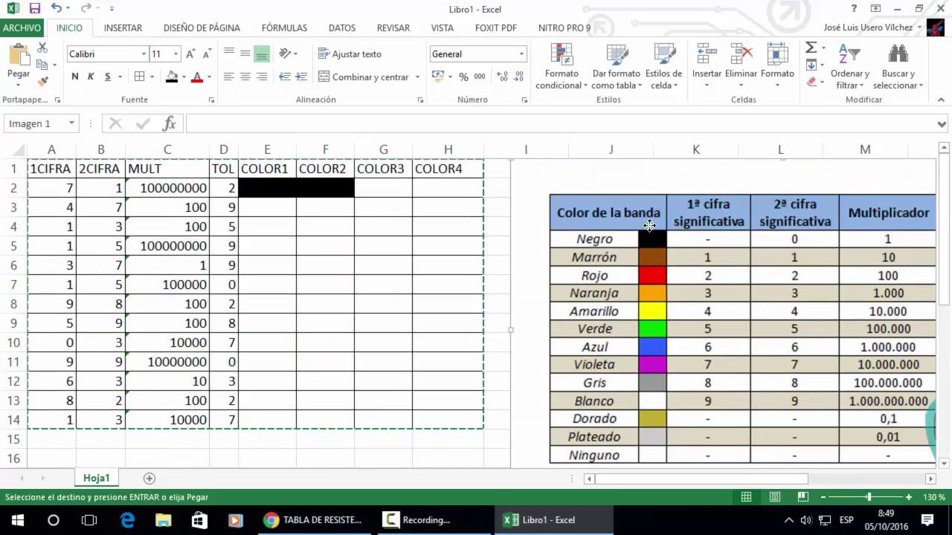
left_click_drag(624, 216, 625, 432)
scroll(620, 406, "down", 4)
left_click_drag(616, 376, 572, 431)
scroll(382, 363, "down", 2)
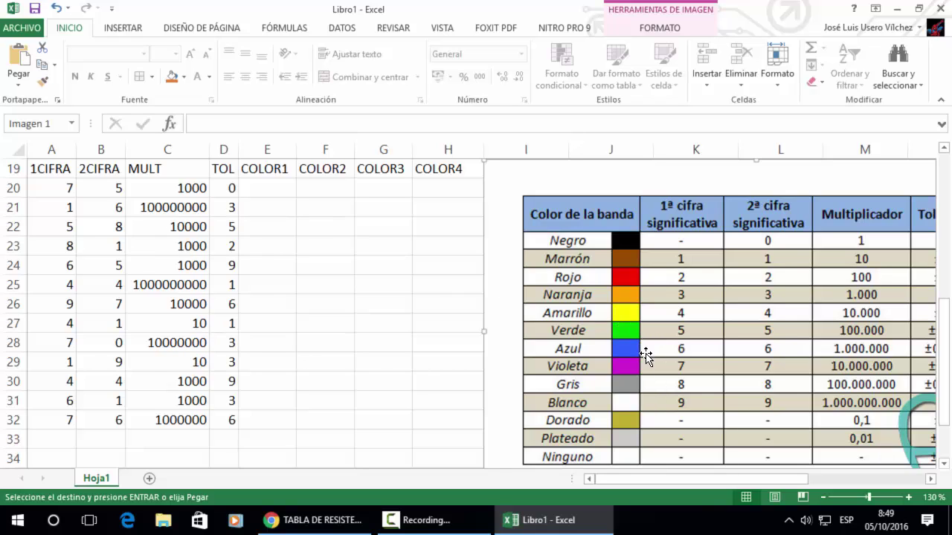
- Fill cell E20 with standard purple and cell F20 with standard green
left_click(263, 189)
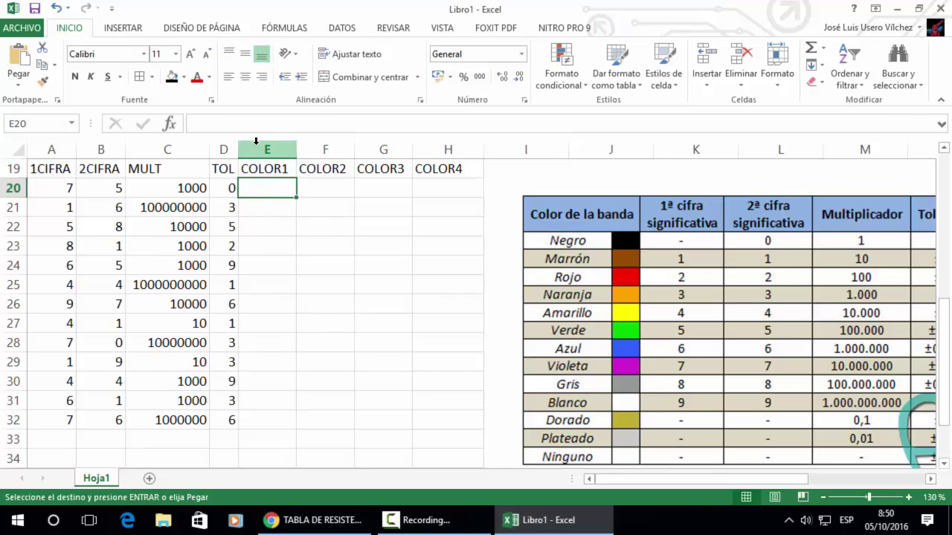
left_click(184, 79)
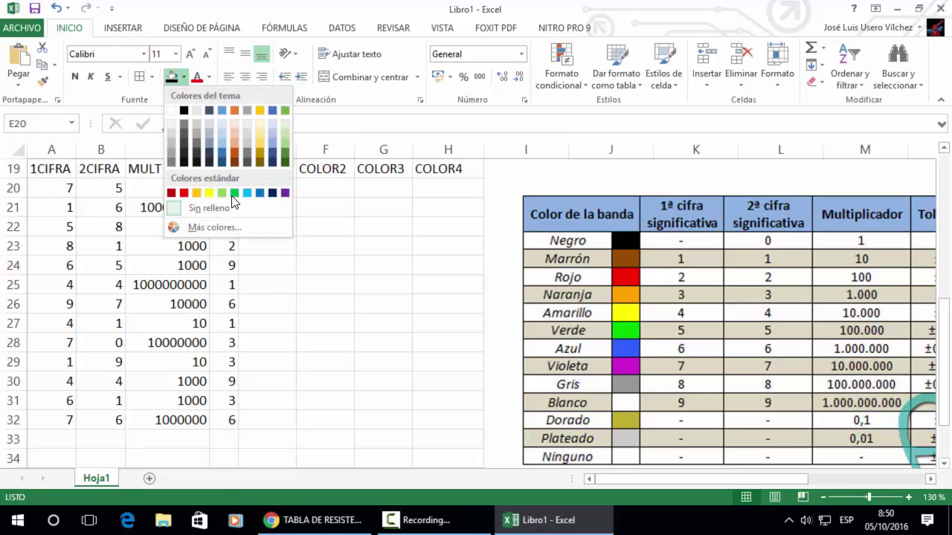
left_click(286, 194)
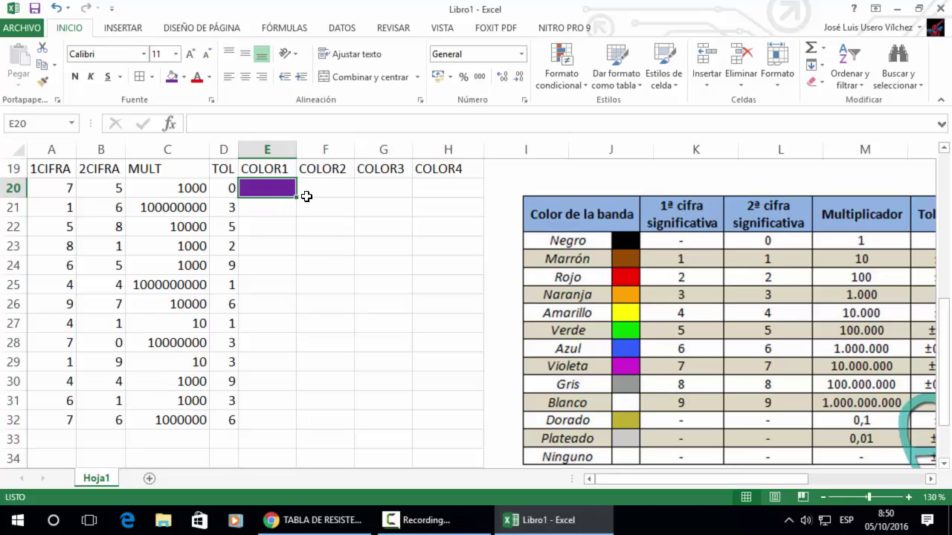
left_click(311, 195)
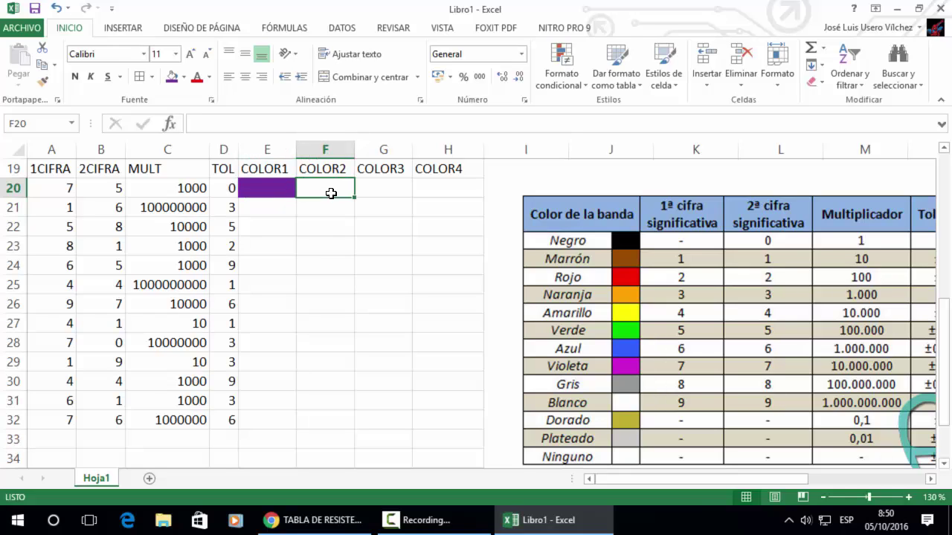
left_click(184, 77)
left_click(235, 195)
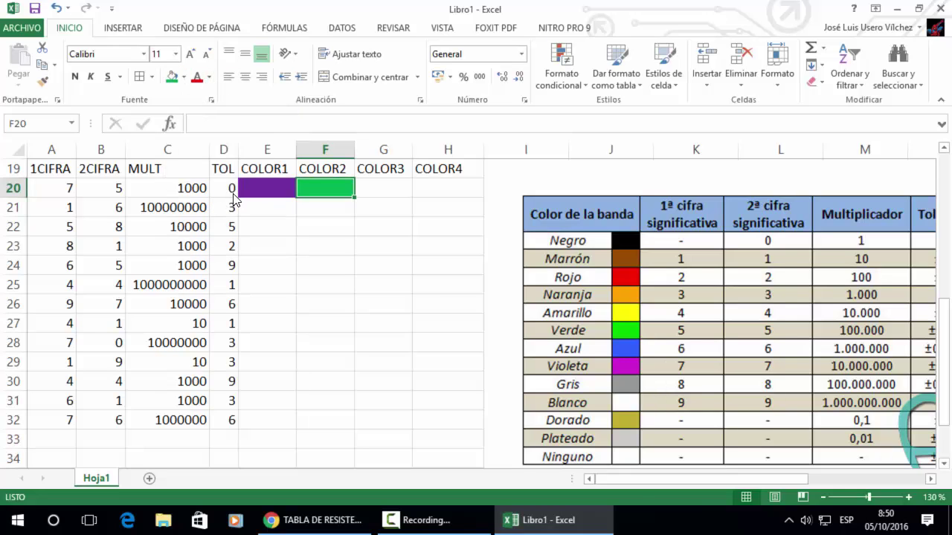
- Fill cell G20 with standard orange and cell H20 with black
left_click(363, 188)
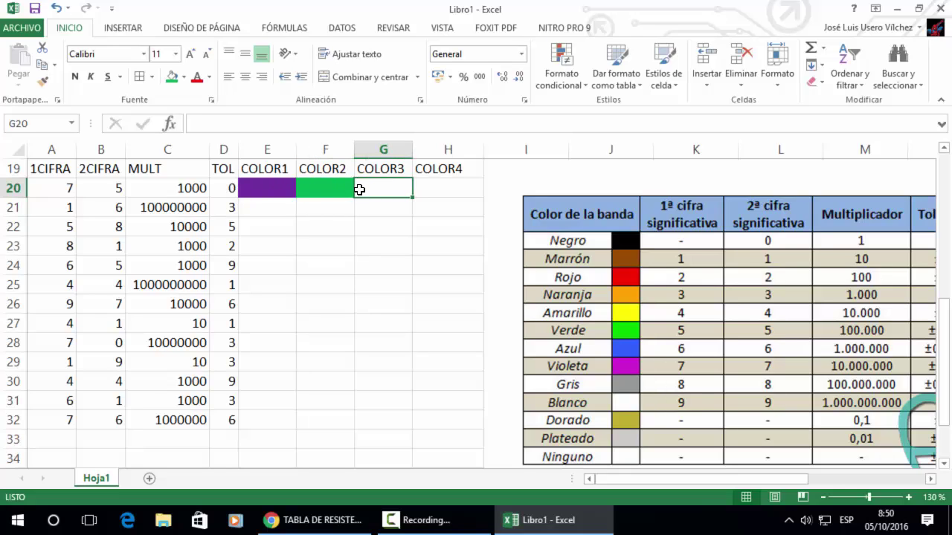
left_click(184, 76)
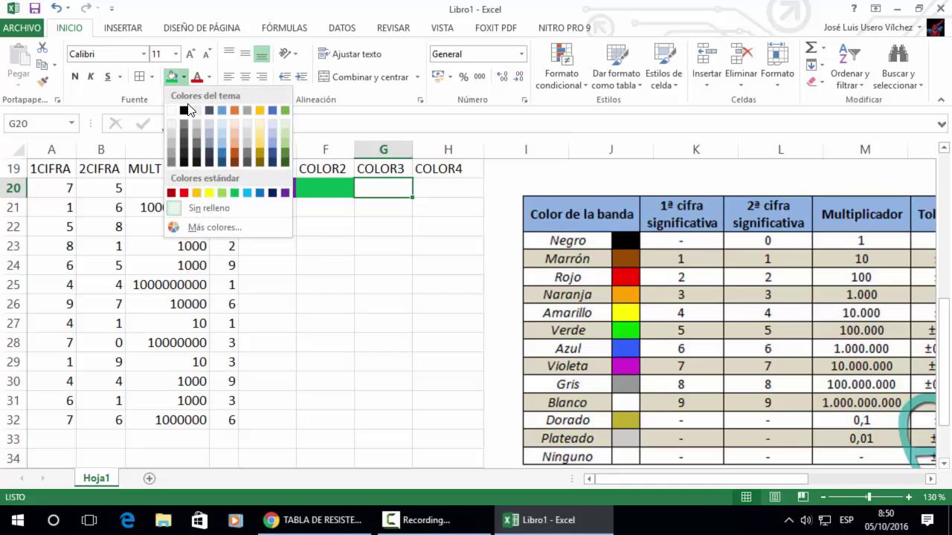
left_click(197, 195)
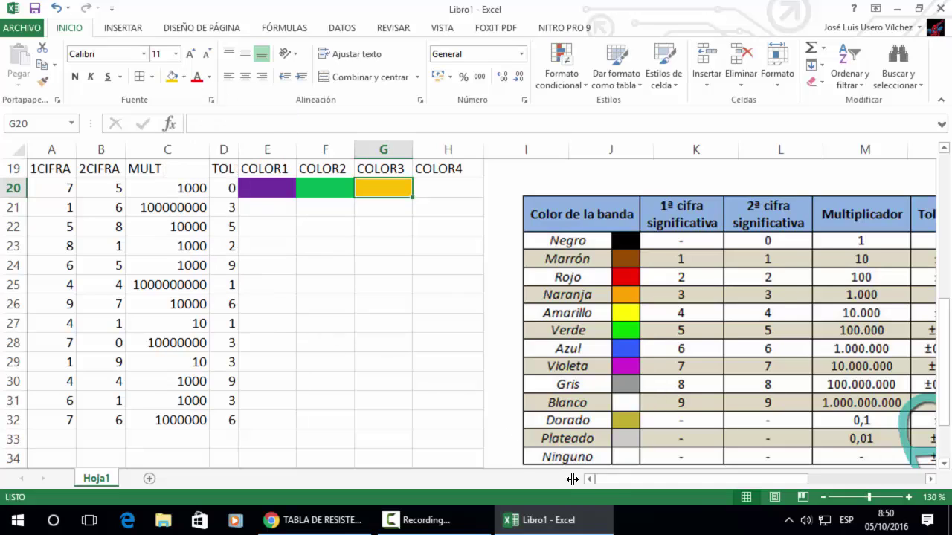
left_click_drag(615, 482, 574, 478)
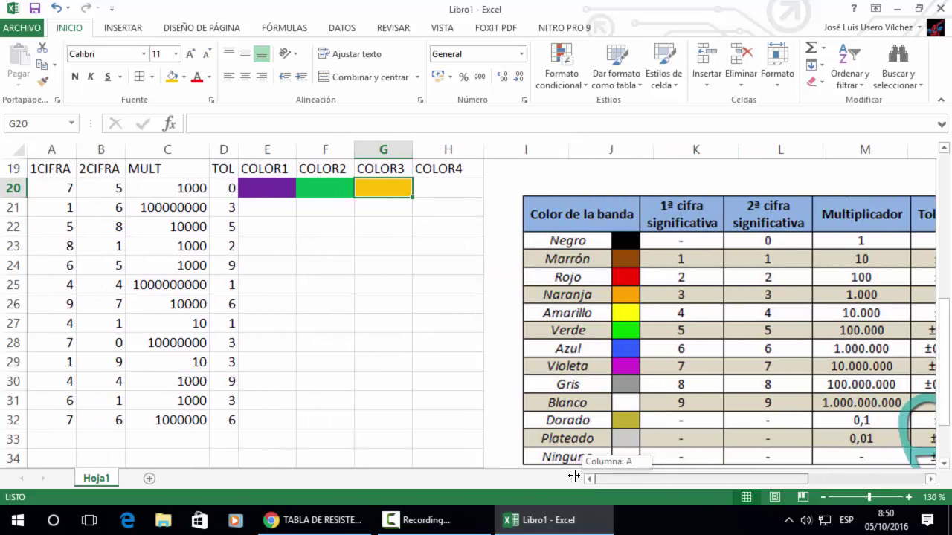
left_click(420, 188)
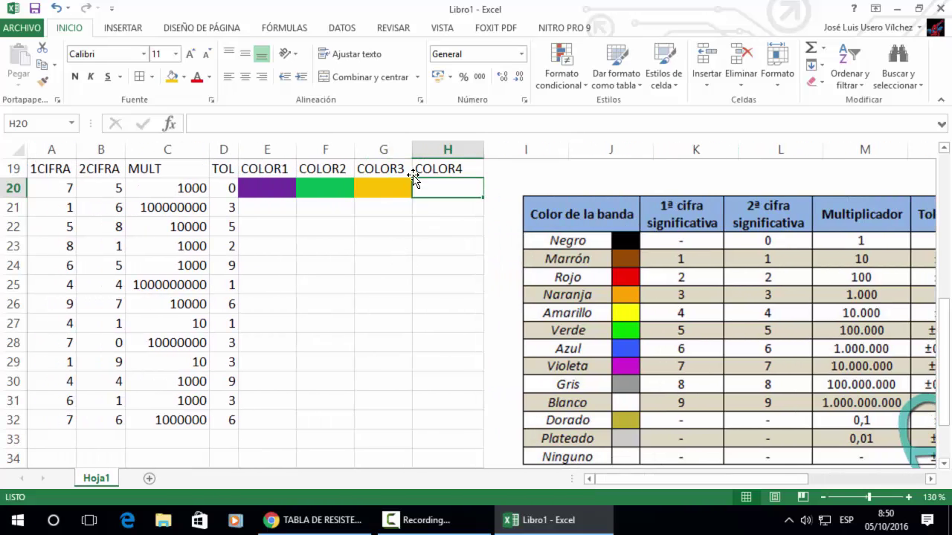
left_click(185, 82)
left_click(192, 113)
left_click(255, 184)
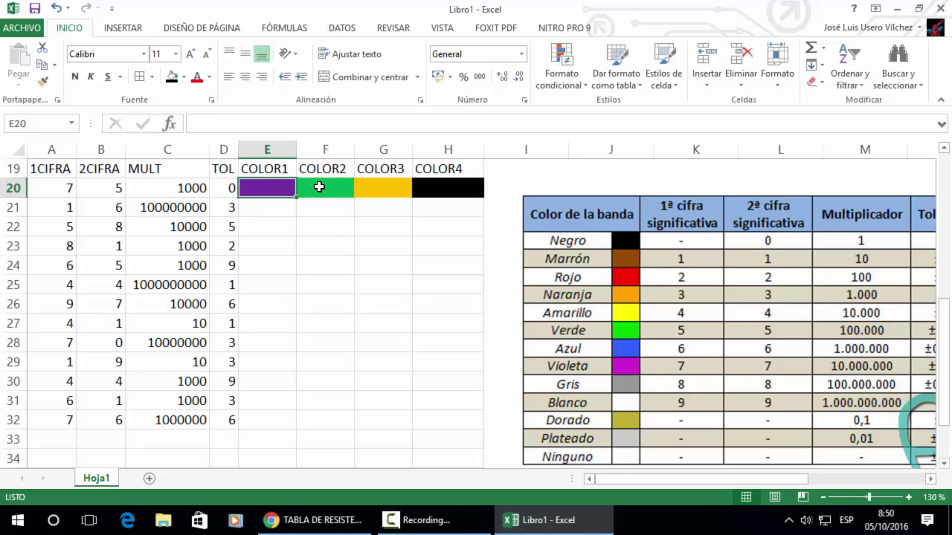
key("Right")
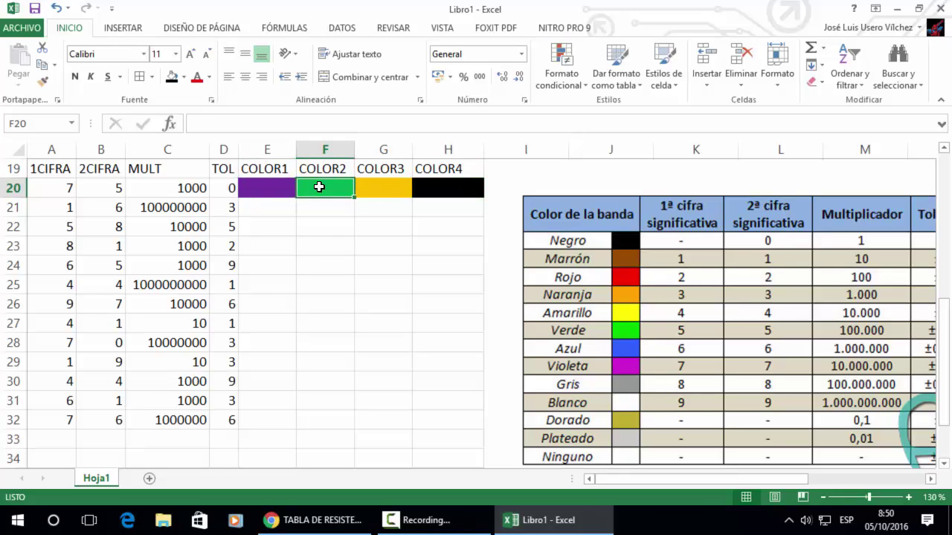
key("Right")
key("Left")
key("Left")
key("Left")
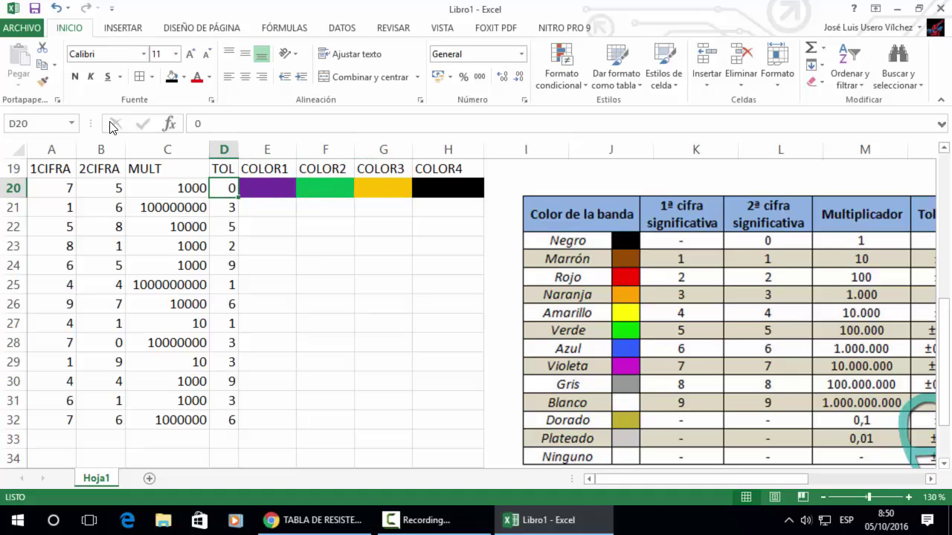
- Insert a column before COLOR1, enter the header VALOR in E19 and widen column E
right_click(256, 150)
left_click(276, 257)
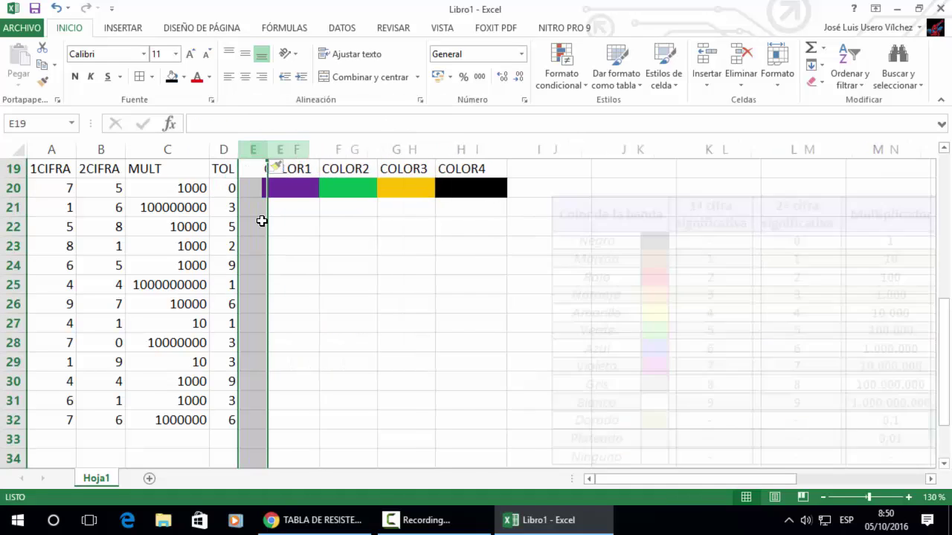
left_click(256, 165)
type("VALOR")
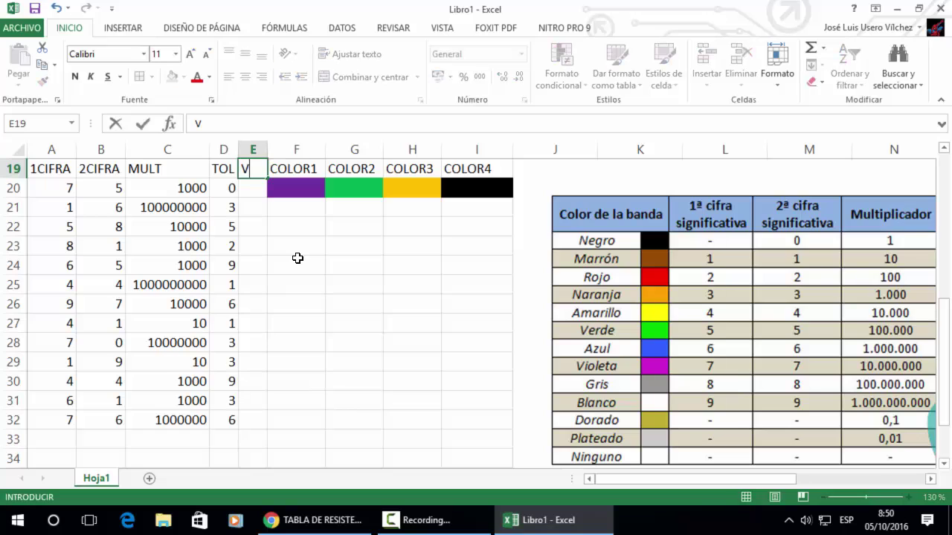
left_click(253, 246)
left_click_drag(267, 149, 319, 157)
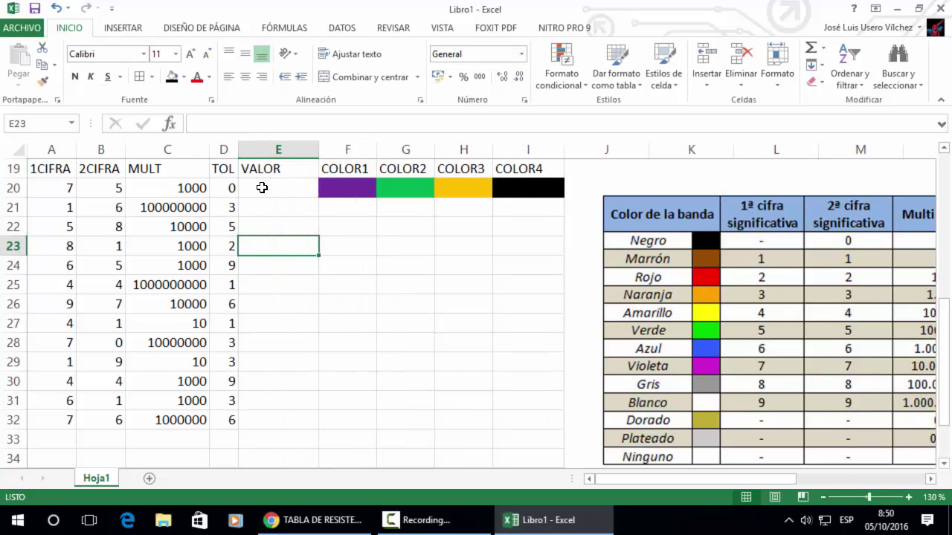
left_click(261, 188)
type("75000")
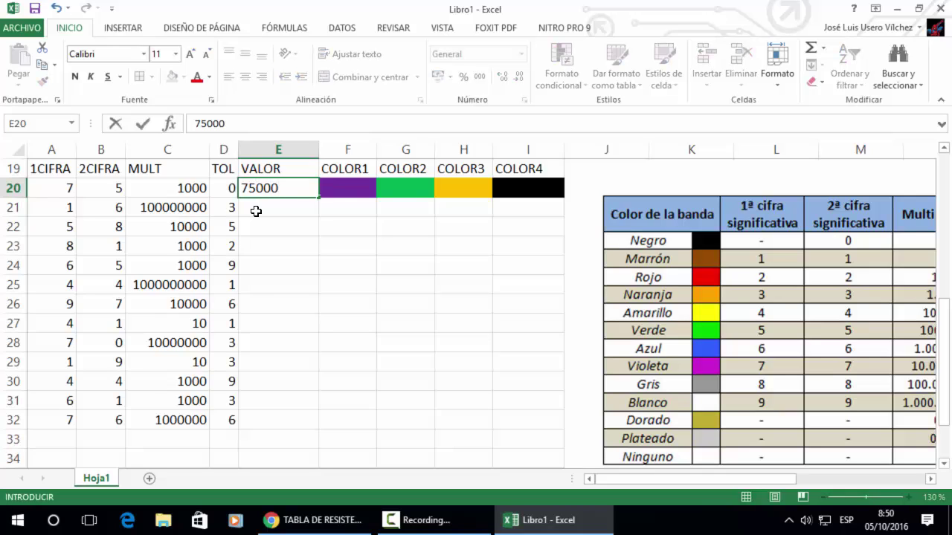
key("Return")
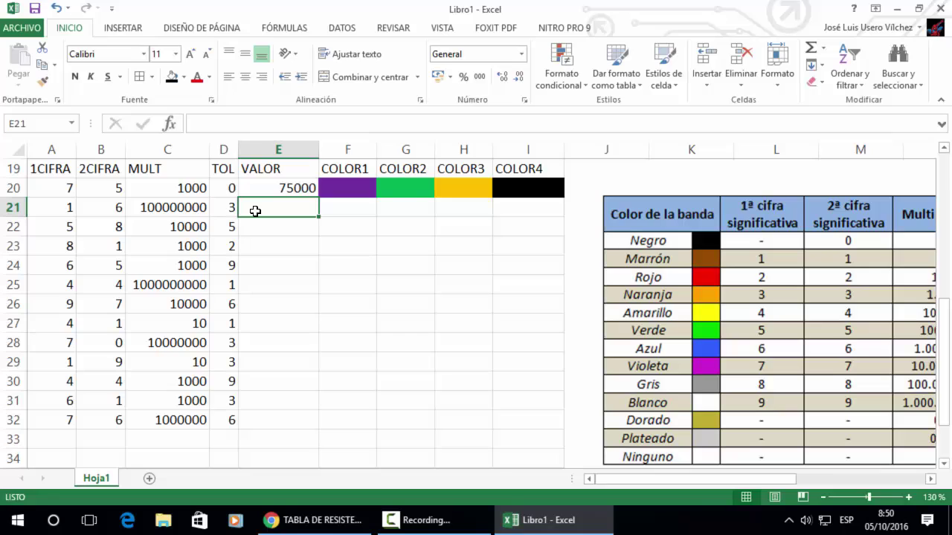
type("16")
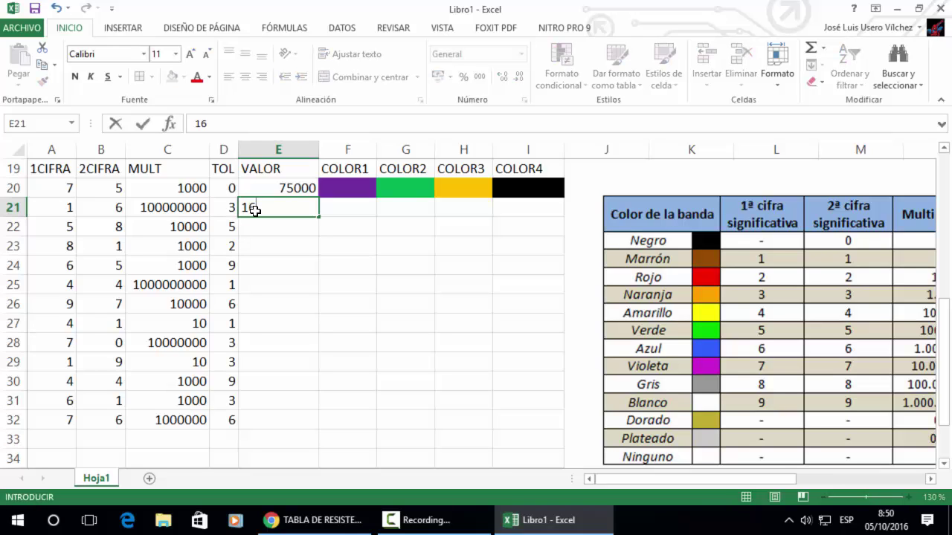
type("00000000")
key("Return")
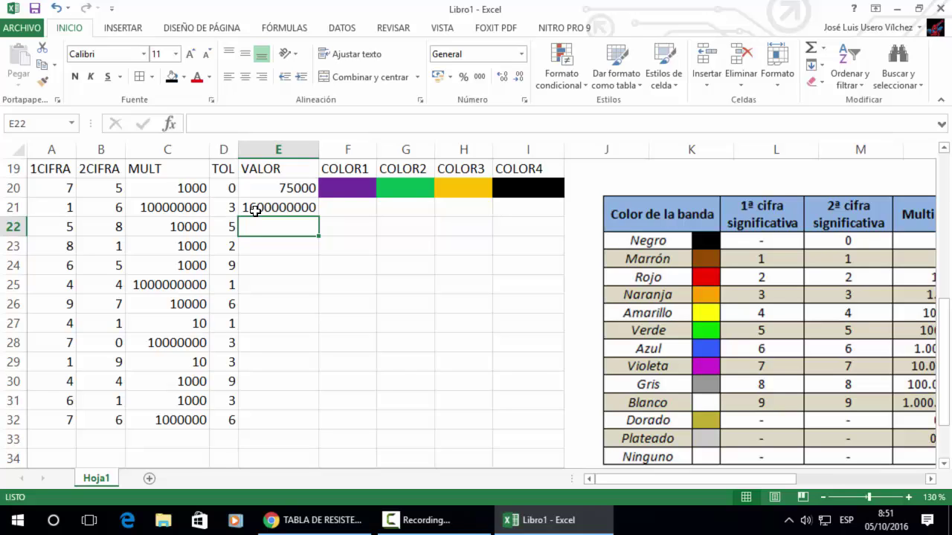
- Apply all borders to the range A19:I32
left_click(67, 167)
left_click_drag(67, 167, 540, 425)
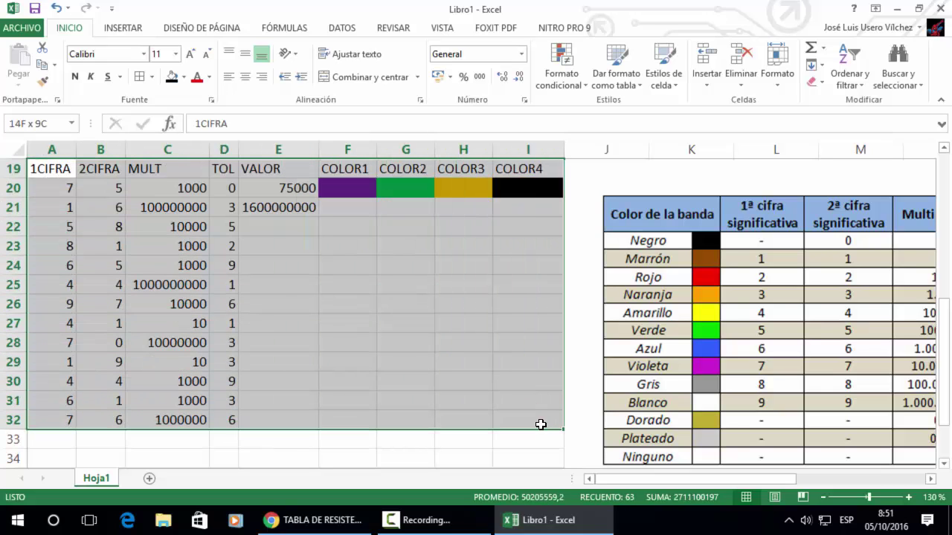
left_click(140, 77)
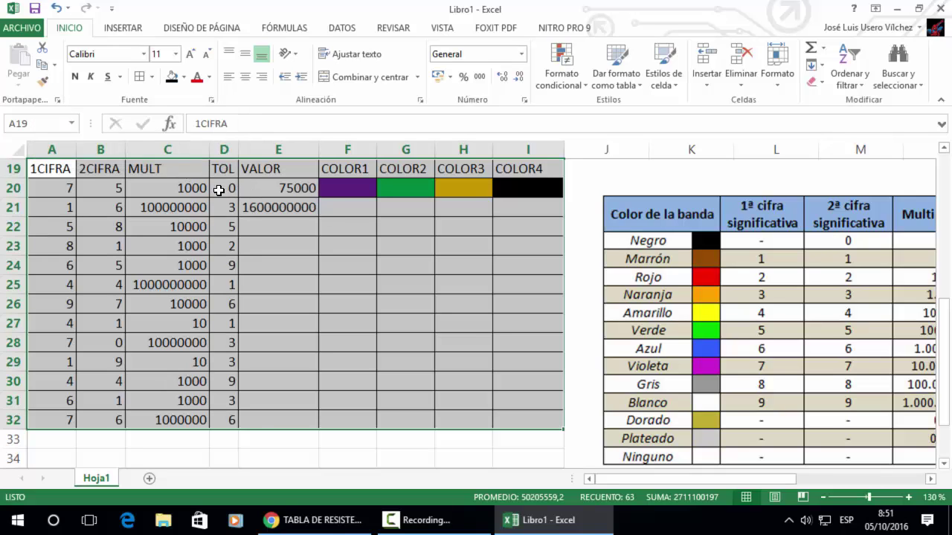
- Save the workbook to the desktop (Escritorio) with the file name RESISTENCIAS
left_click(35, 9)
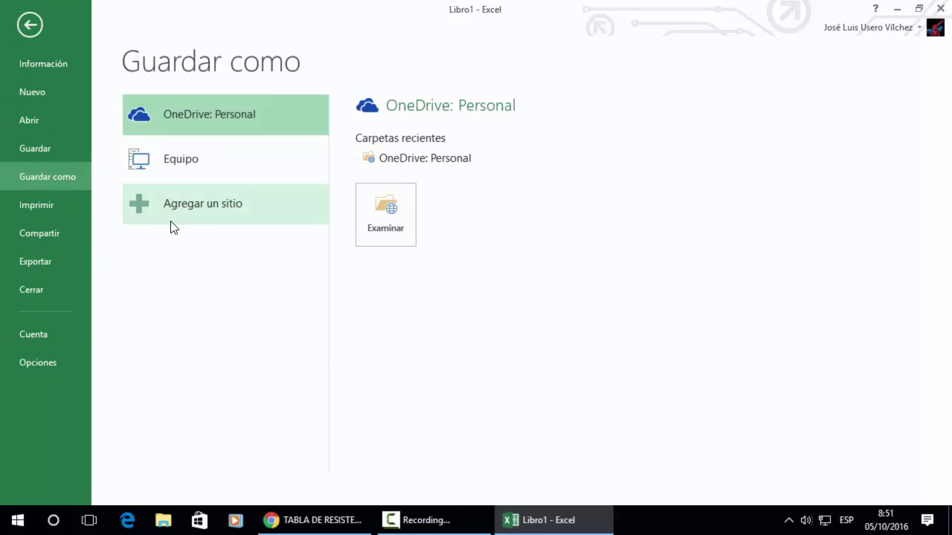
left_click(362, 222)
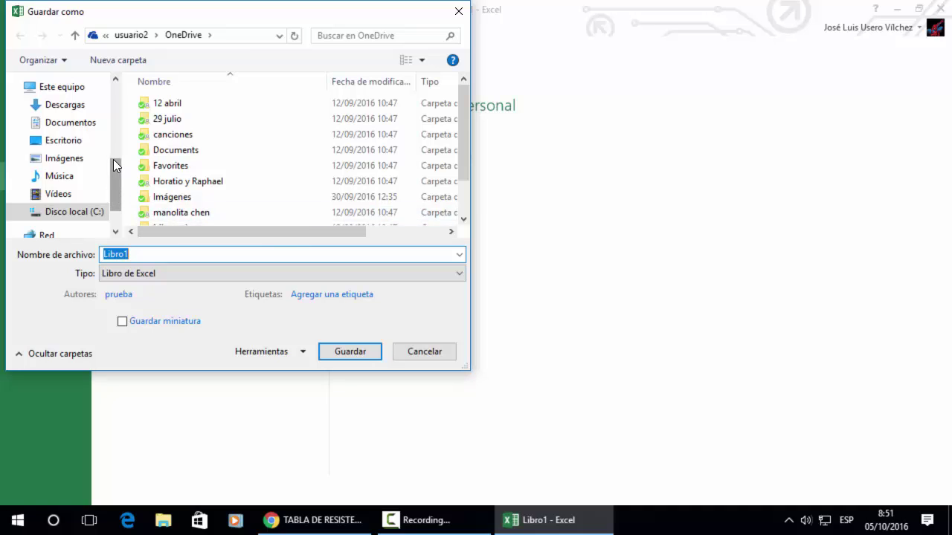
left_click_drag(113, 164, 129, 87)
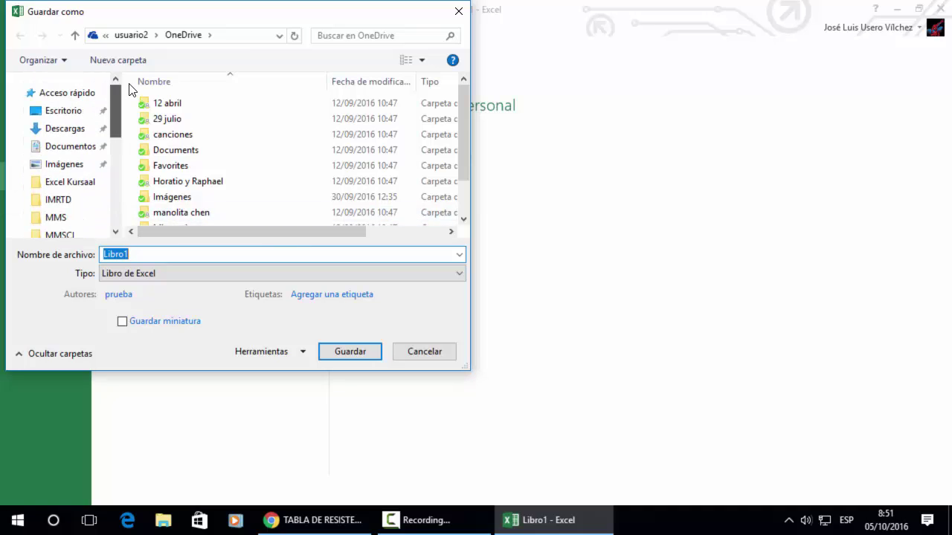
left_click(83, 113)
double_click(138, 257)
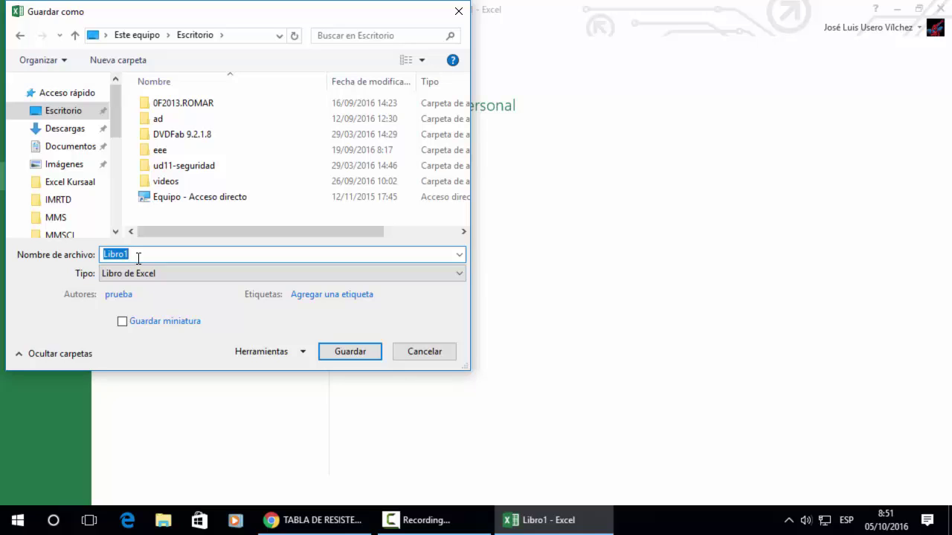
type("RESISTENCIAS")
key("Return")
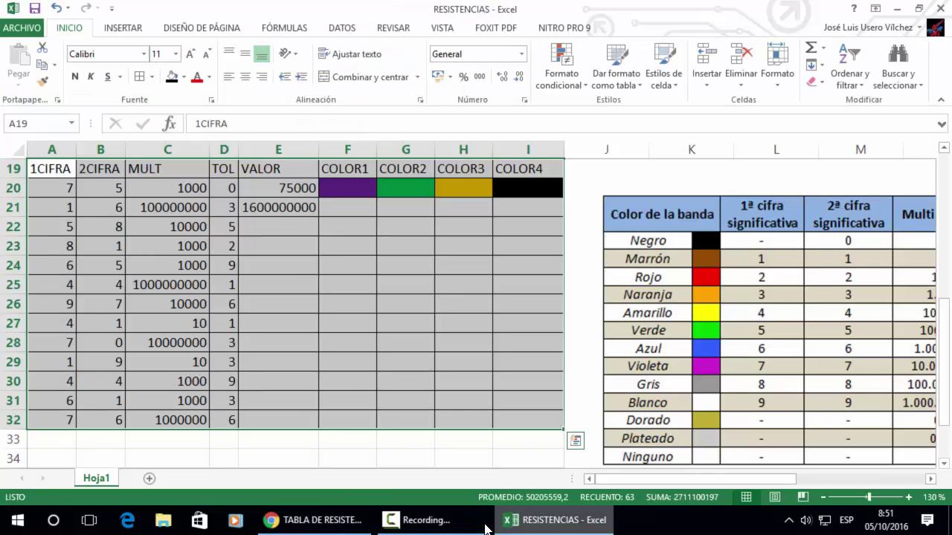
mouse_move(455, 528)
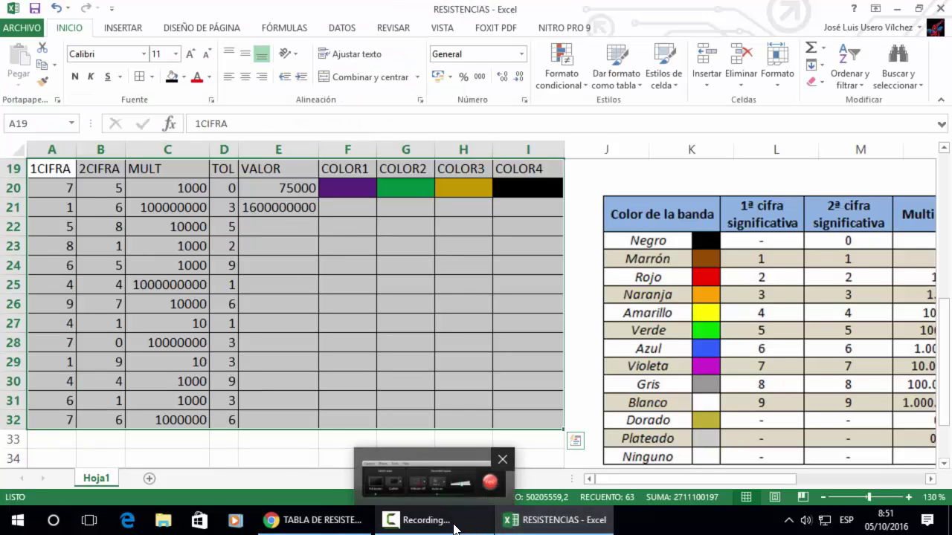